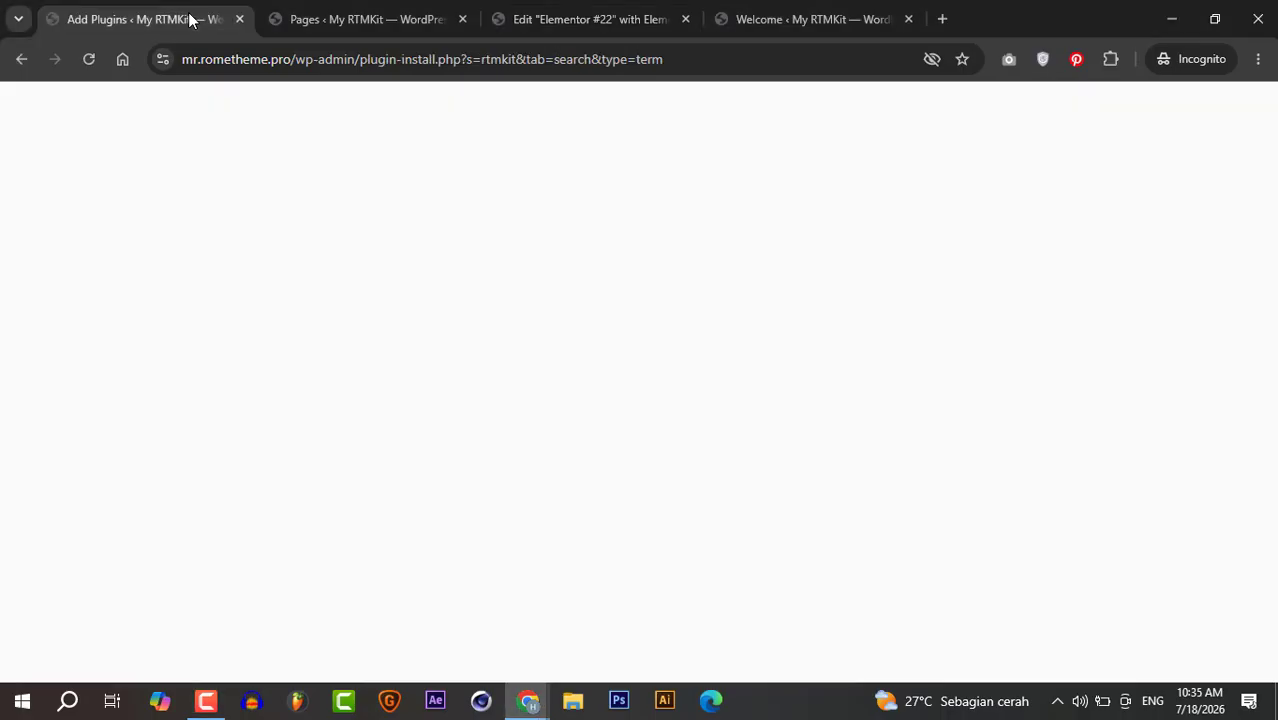
# - Scroll the 'rtmkit' plugin search results to the active RTMKit and RTMForm Builder cards
pyautogui.scroll(-3, 648, 322)
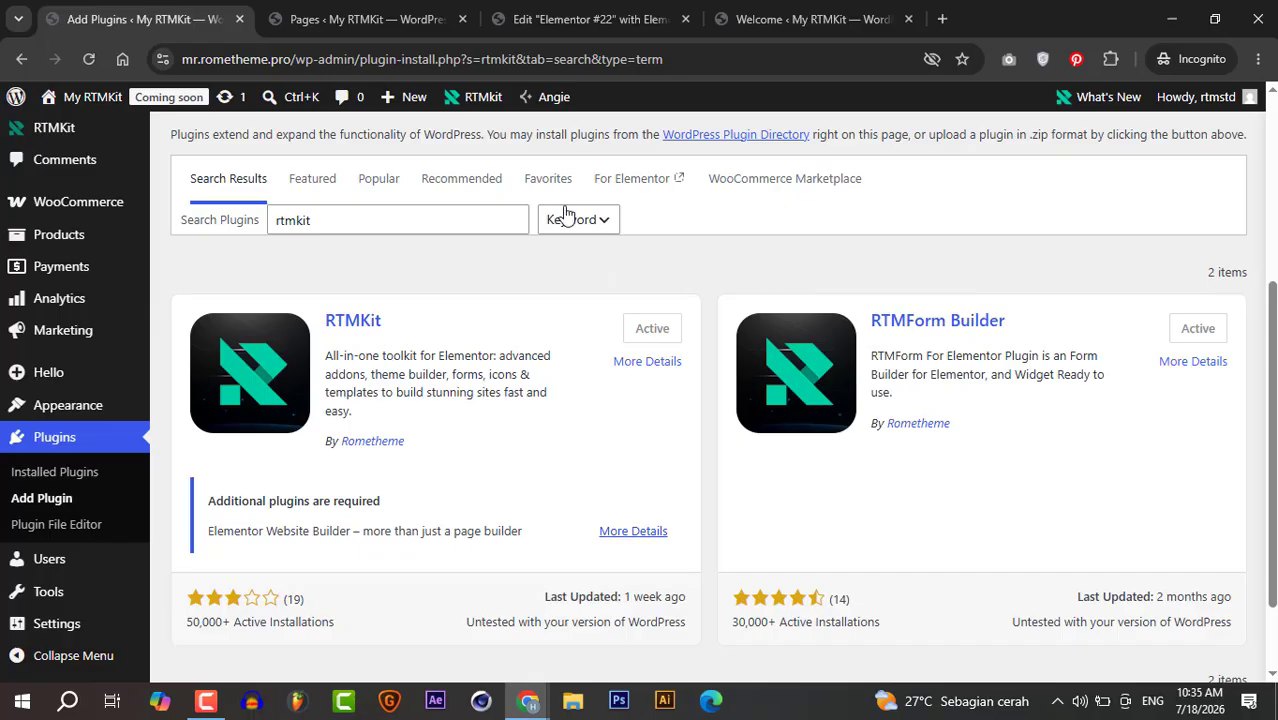
# - Add a single-column Flexbox container to Elementor #22 and drop an RTMForm widget into it
pyautogui.click(552, 24)
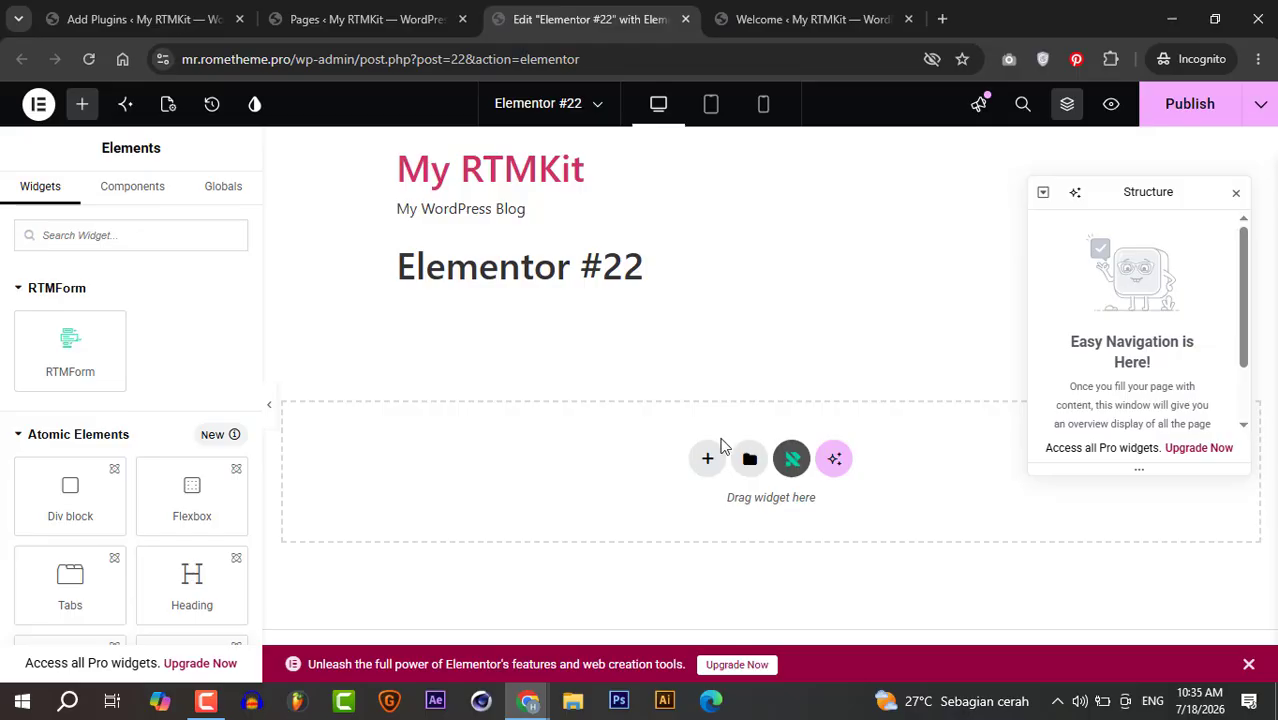
pyautogui.click(707, 461)
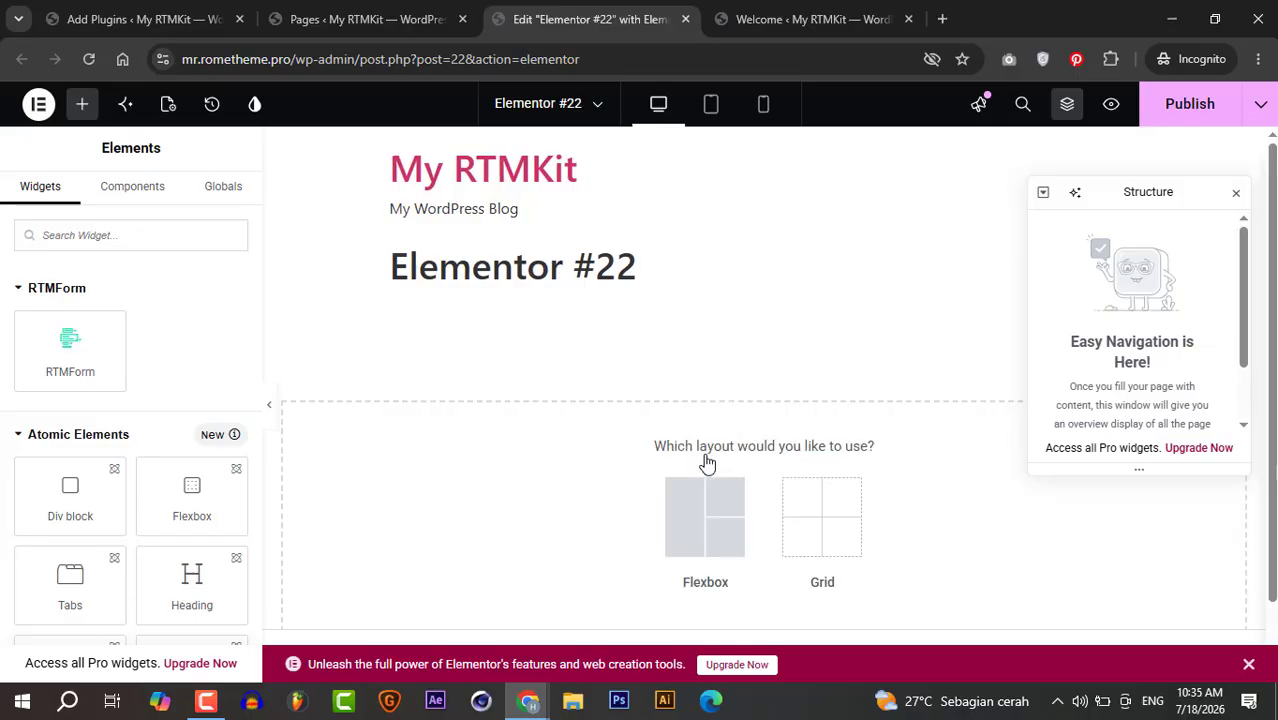
pyautogui.click(719, 527)
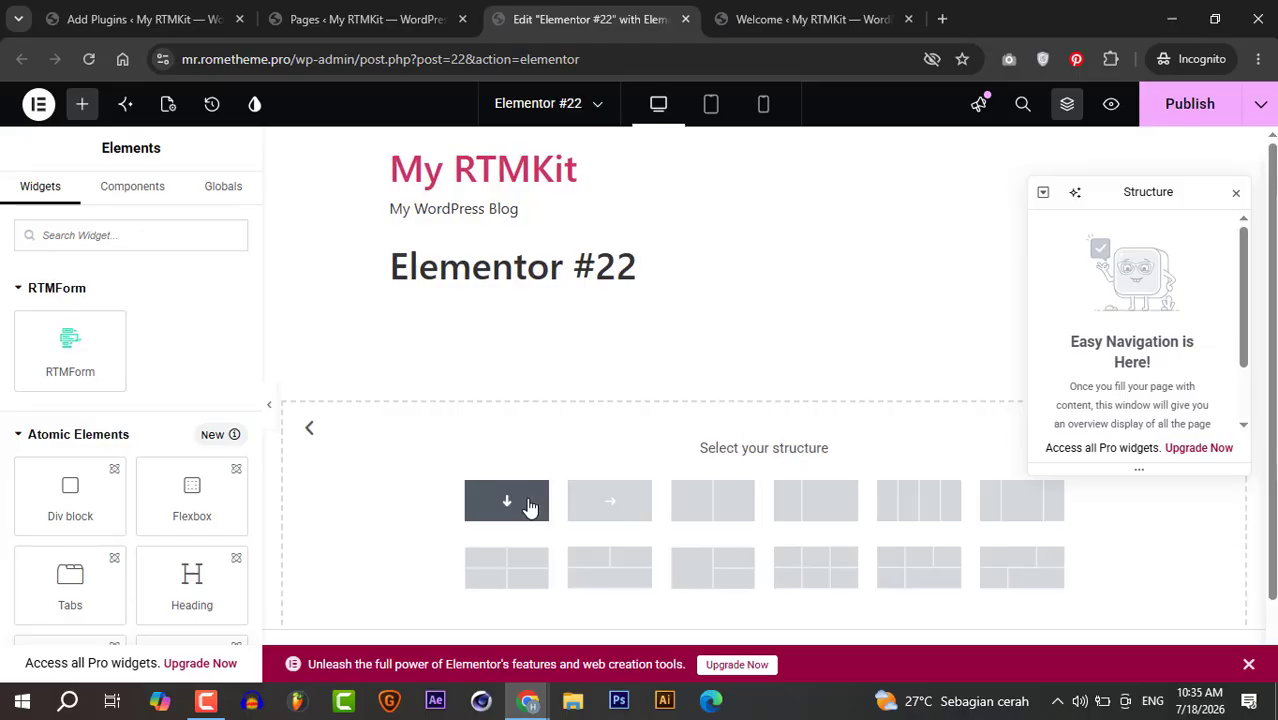
pyautogui.click(530, 498)
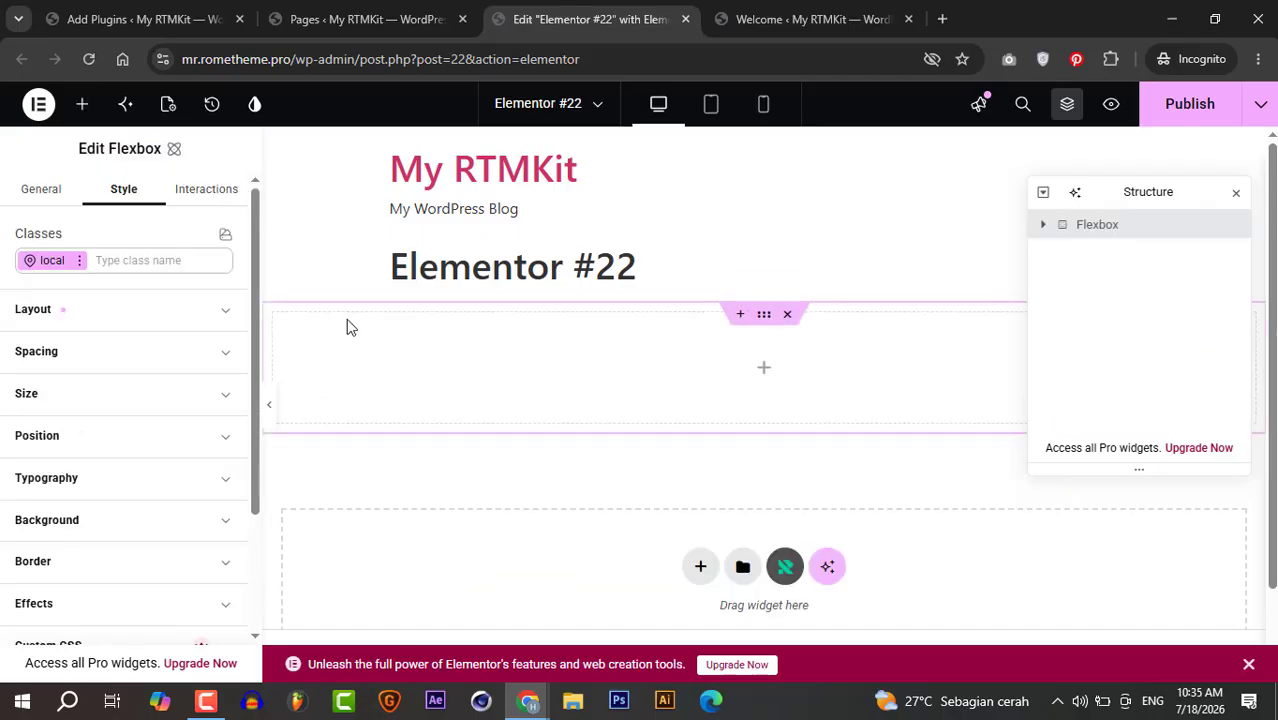
pyautogui.click(83, 104)
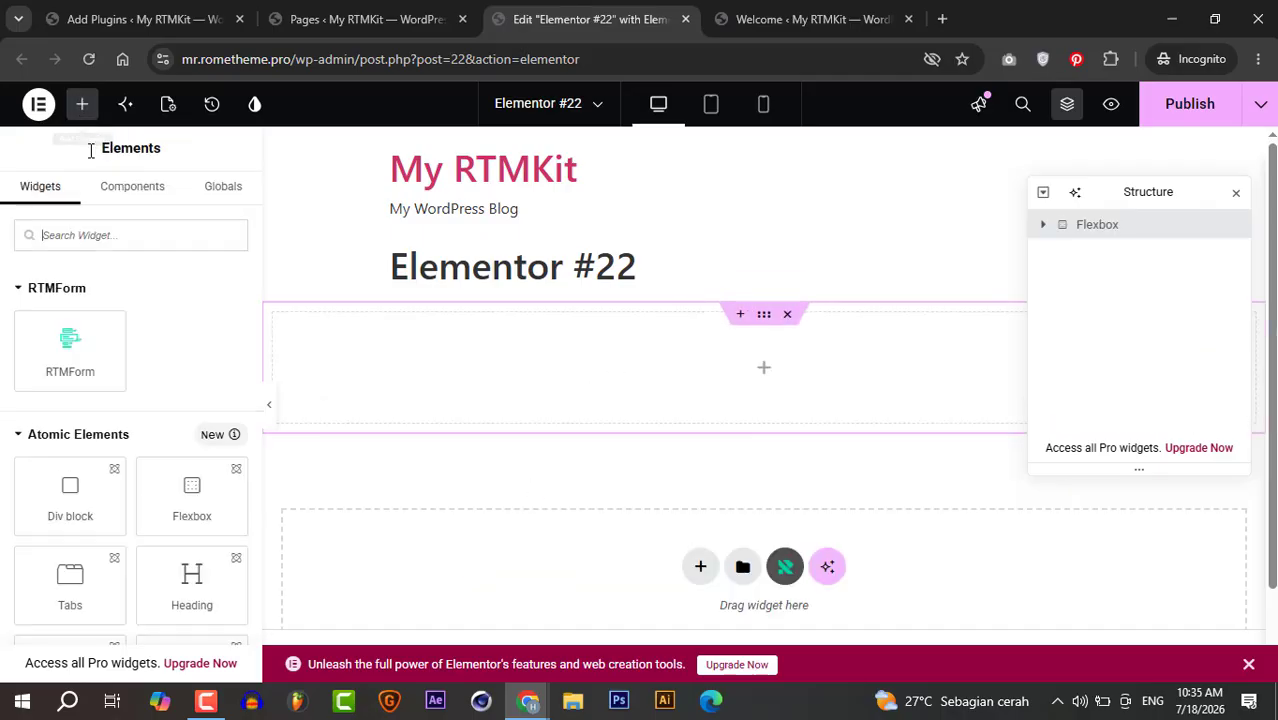
pyautogui.moveTo(78, 336); pyautogui.dragTo(511, 352)
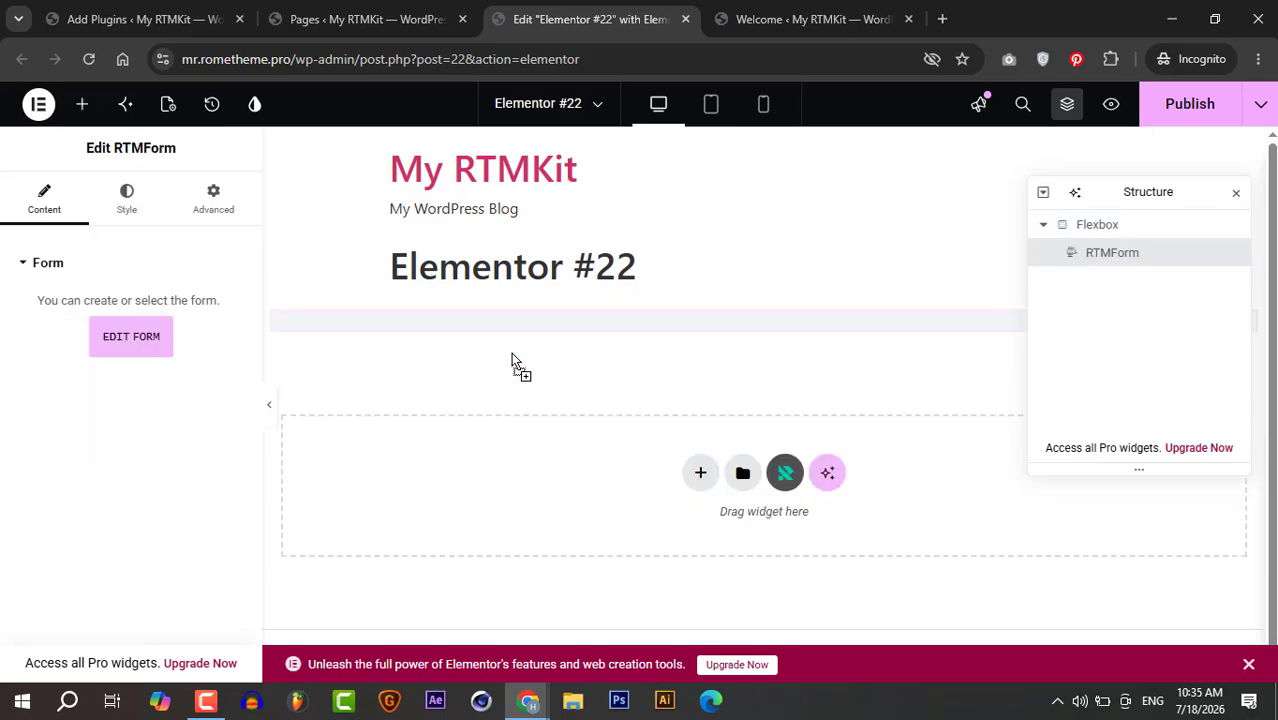
# - Create a new RTMForm form named 'suggestion', leaving the default success message unchanged
pyautogui.click(146, 340)
pyautogui.click(748, 320)
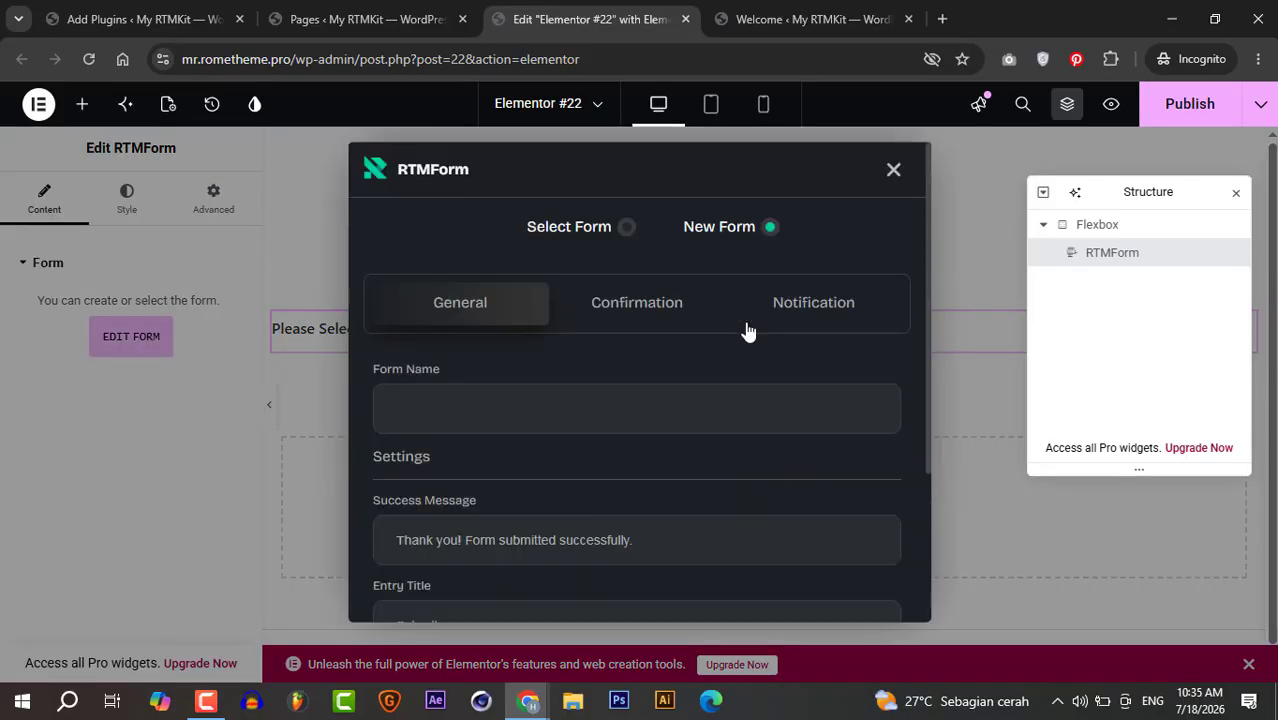
pyautogui.click(640, 413)
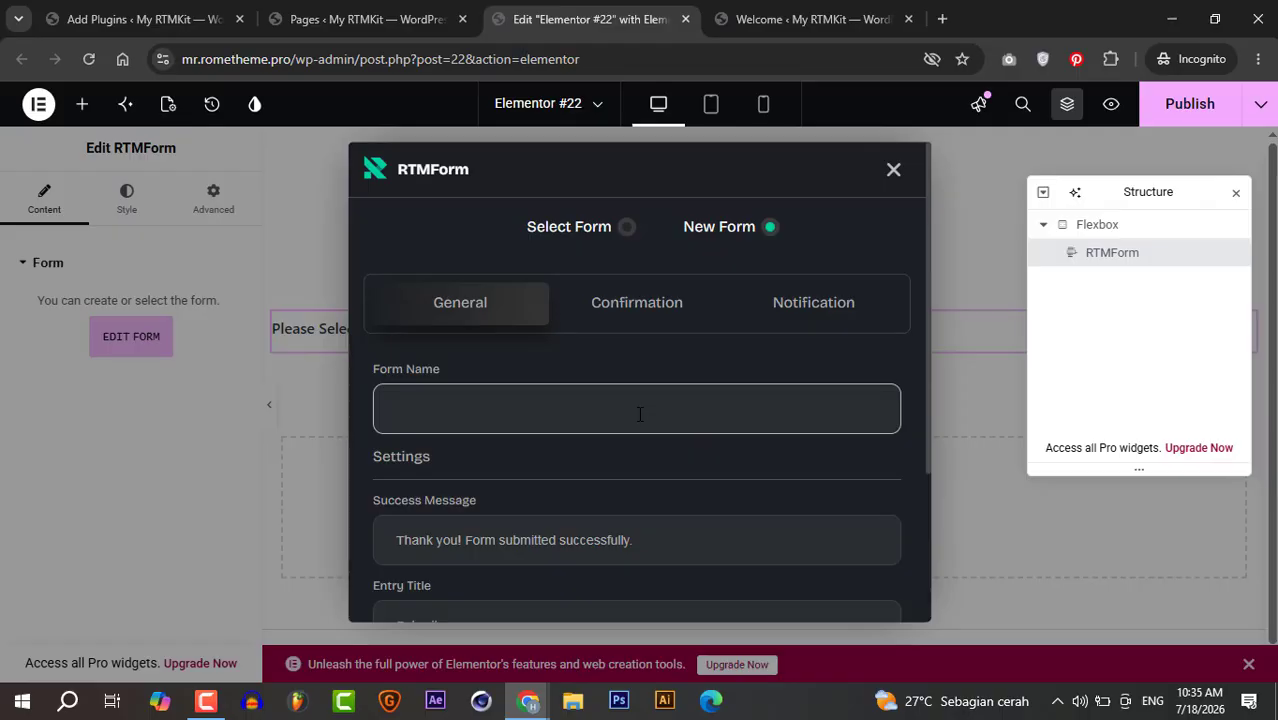
pyautogui.write('suggestion')
pyautogui.press('Tab')
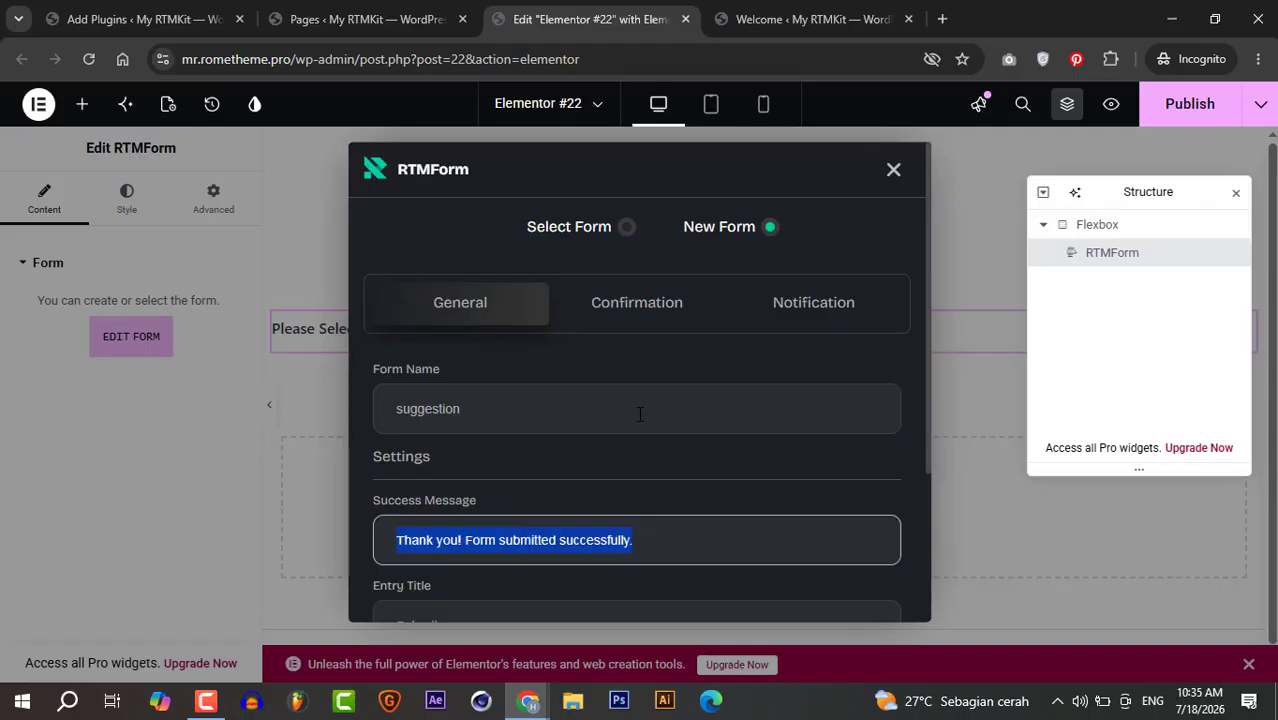
pyautogui.click(668, 305)
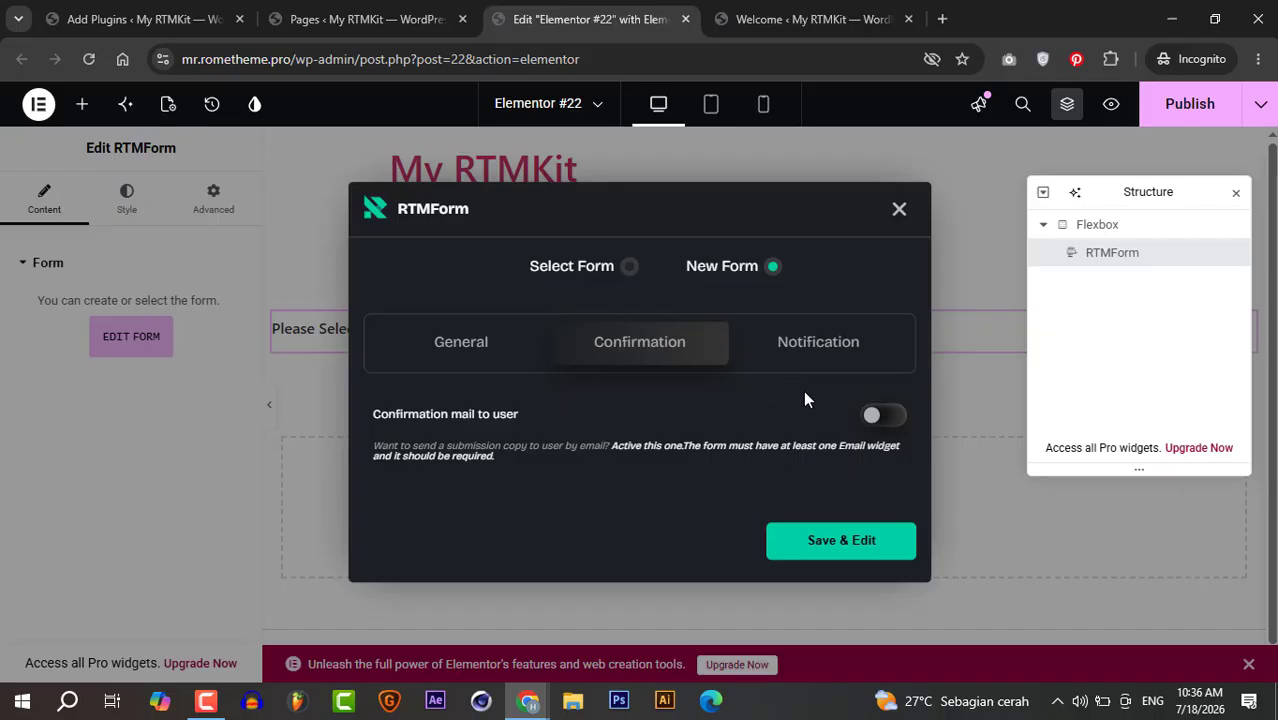
pyautogui.click(484, 352)
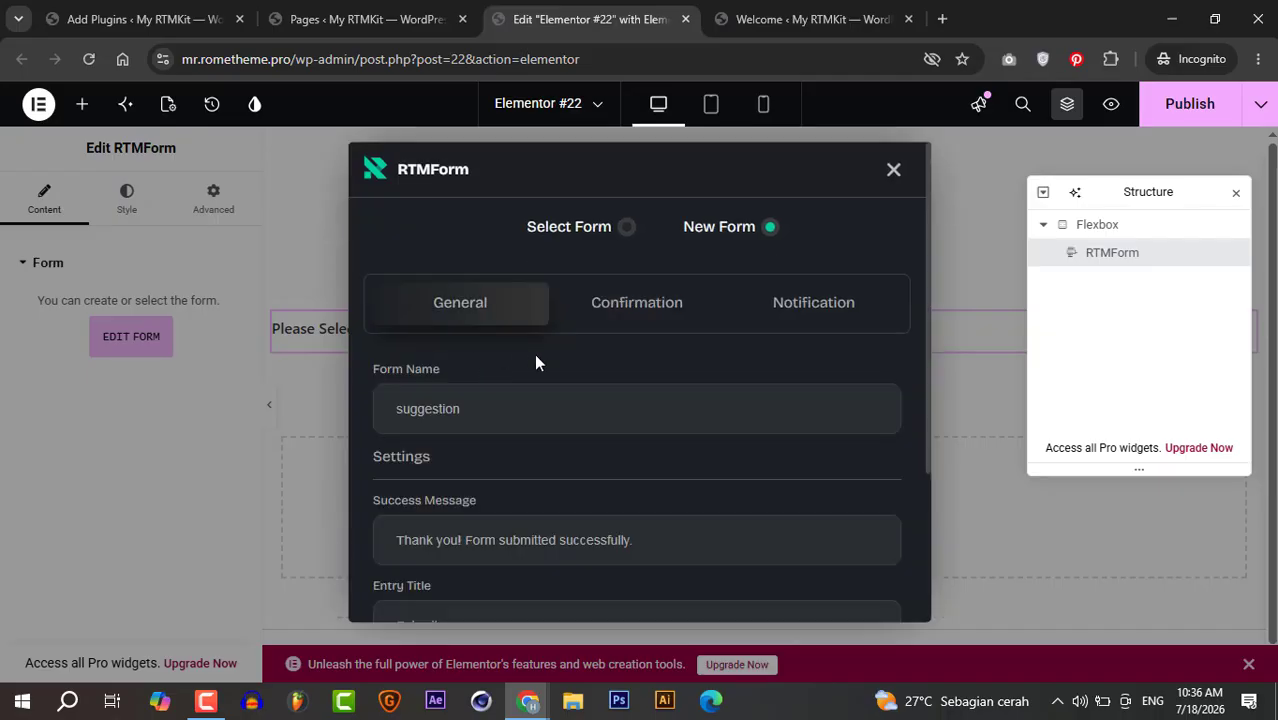
# - Turn on confirmation mail to users with subject 'suggestion' and the sender e-mail address
pyautogui.click(625, 310)
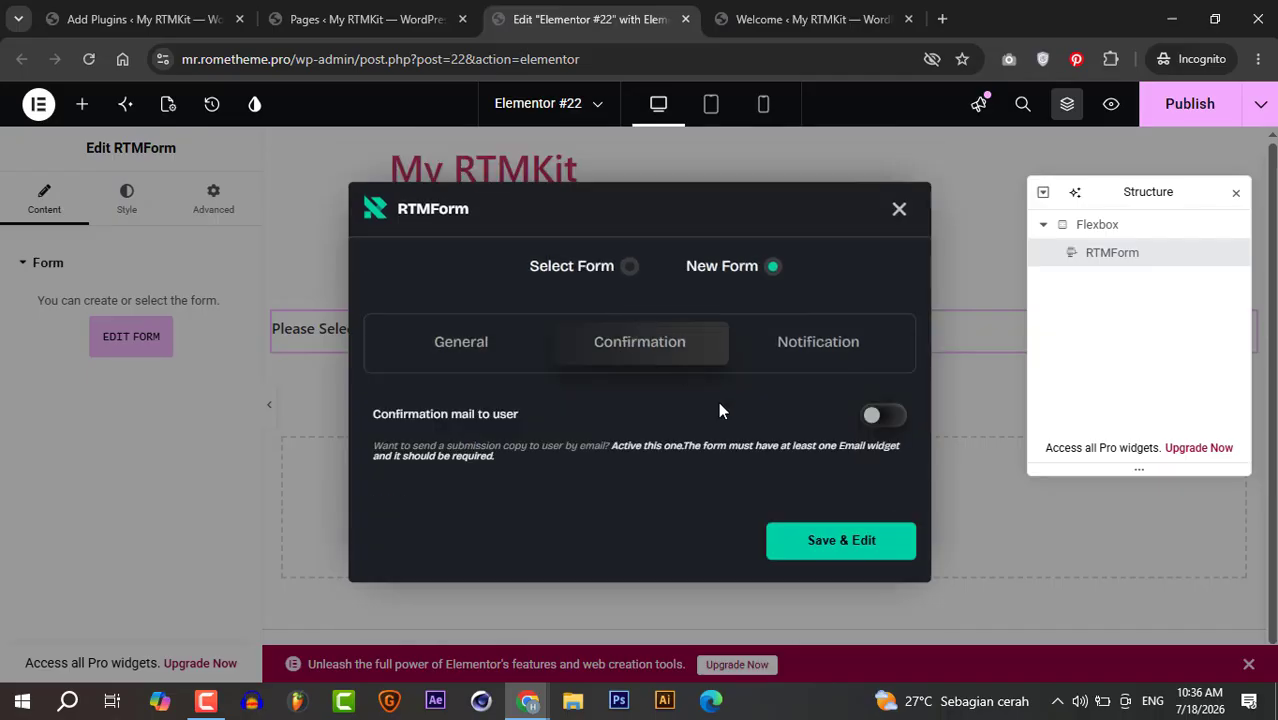
pyautogui.click(882, 415)
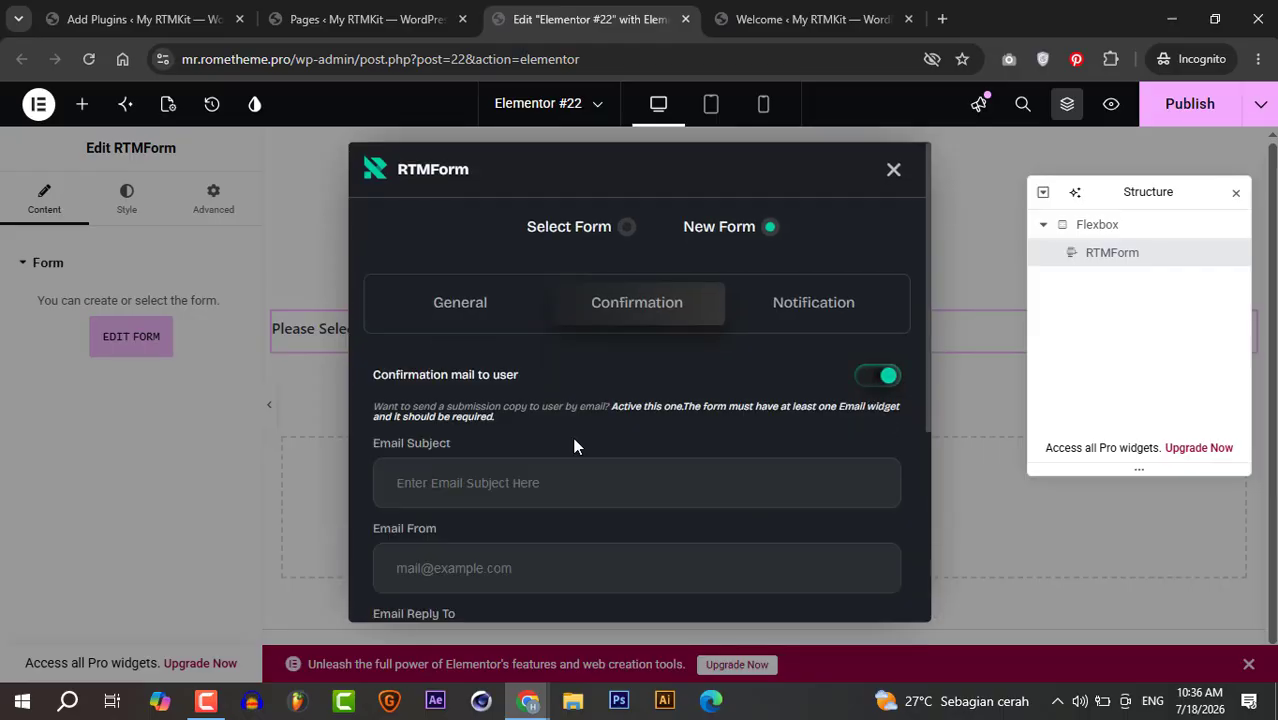
pyautogui.scroll(-1, 574, 432)
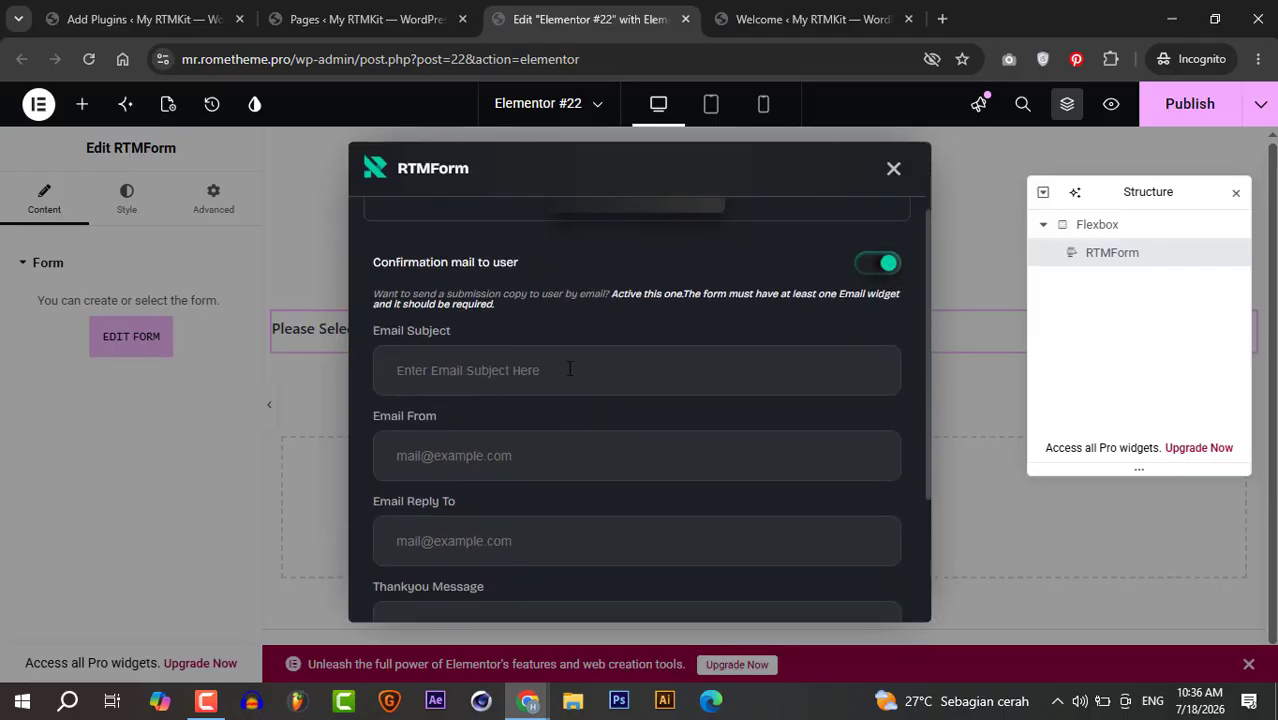
pyautogui.click(570, 370)
pyautogui.write('s')
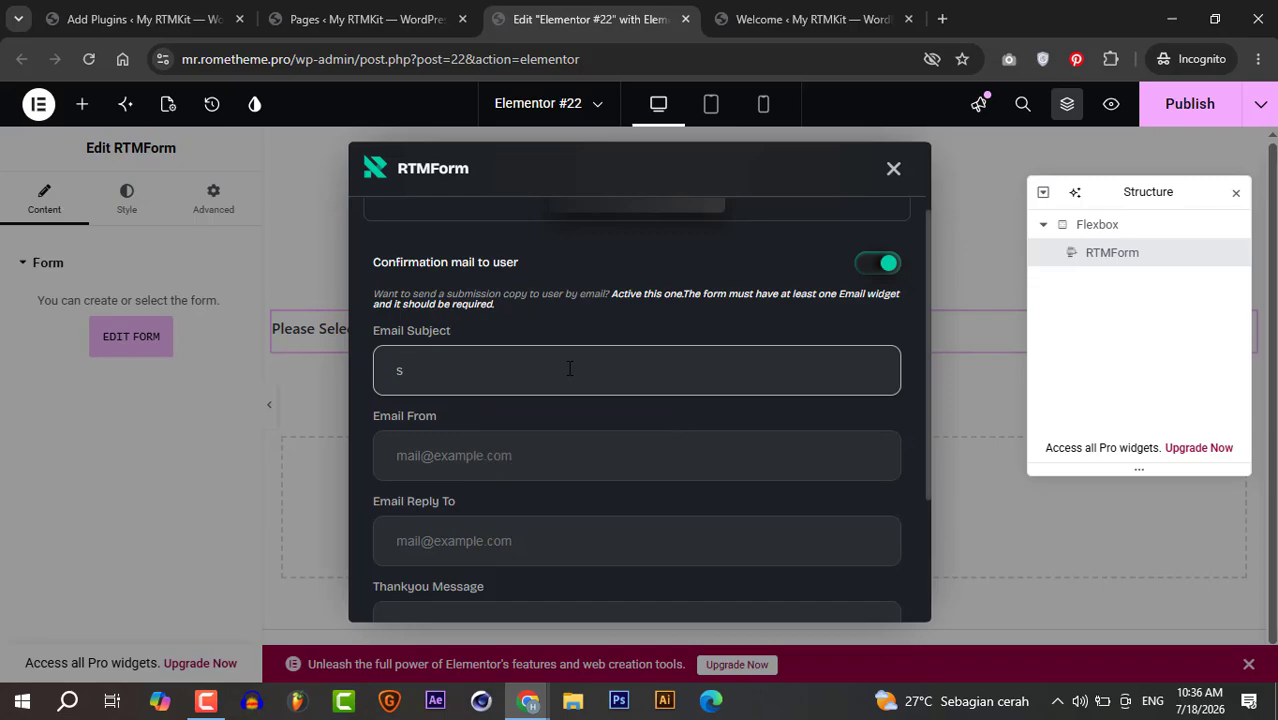
pyautogui.write('uggestion')
pyautogui.press('Tab')
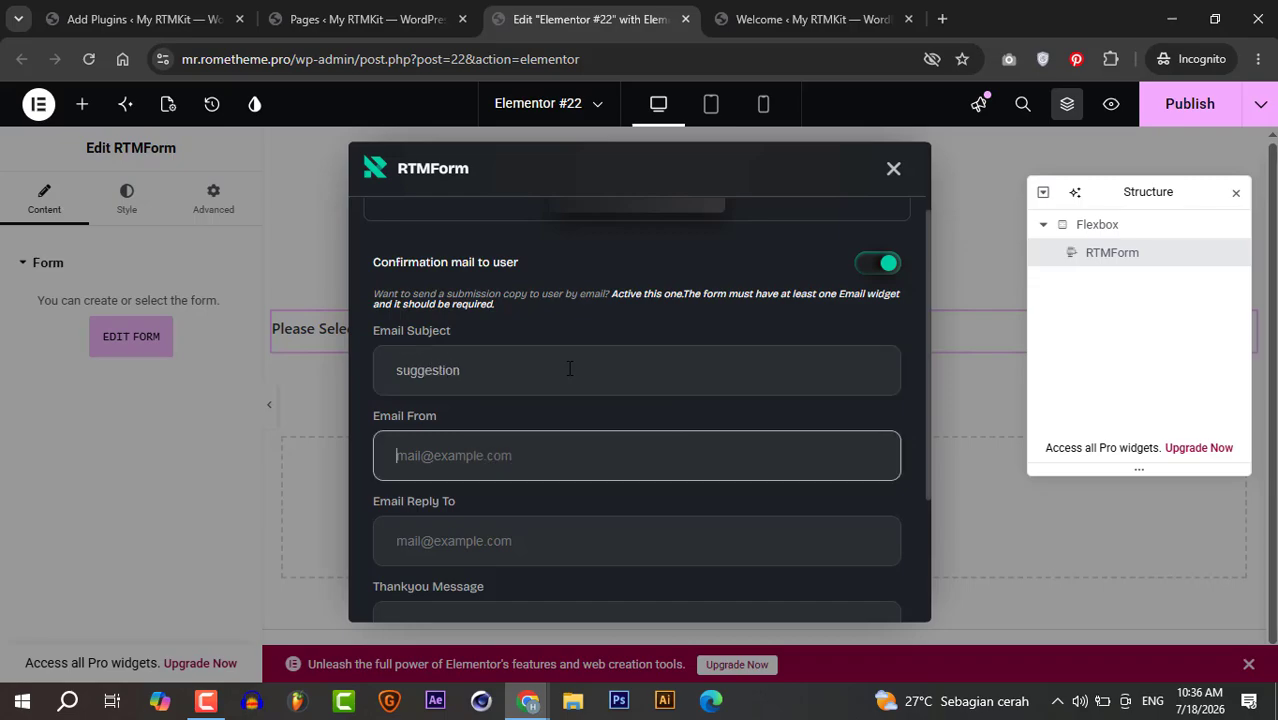
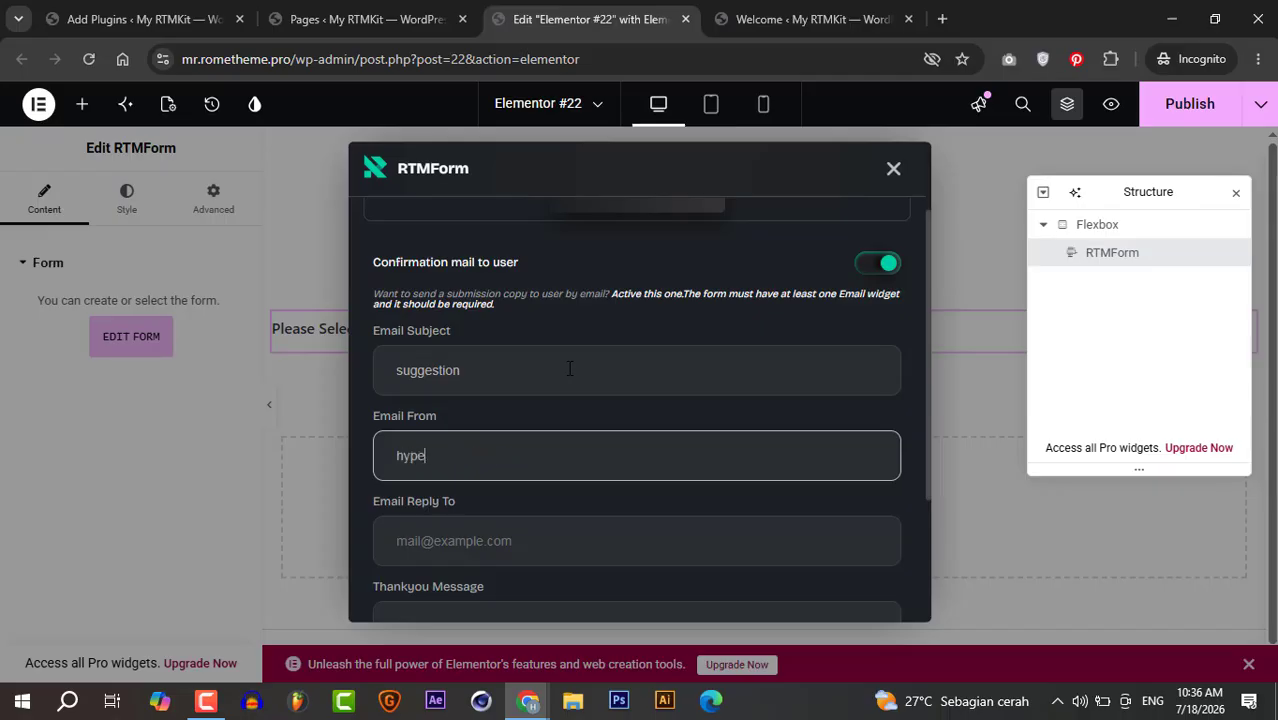
# - Copy the sender address into Email Reply To and set the Thankyou Message to 'thank you'
pyautogui.hotkey('ctrl', 'a')
pyautogui.hotkey('ctrl', 'c')
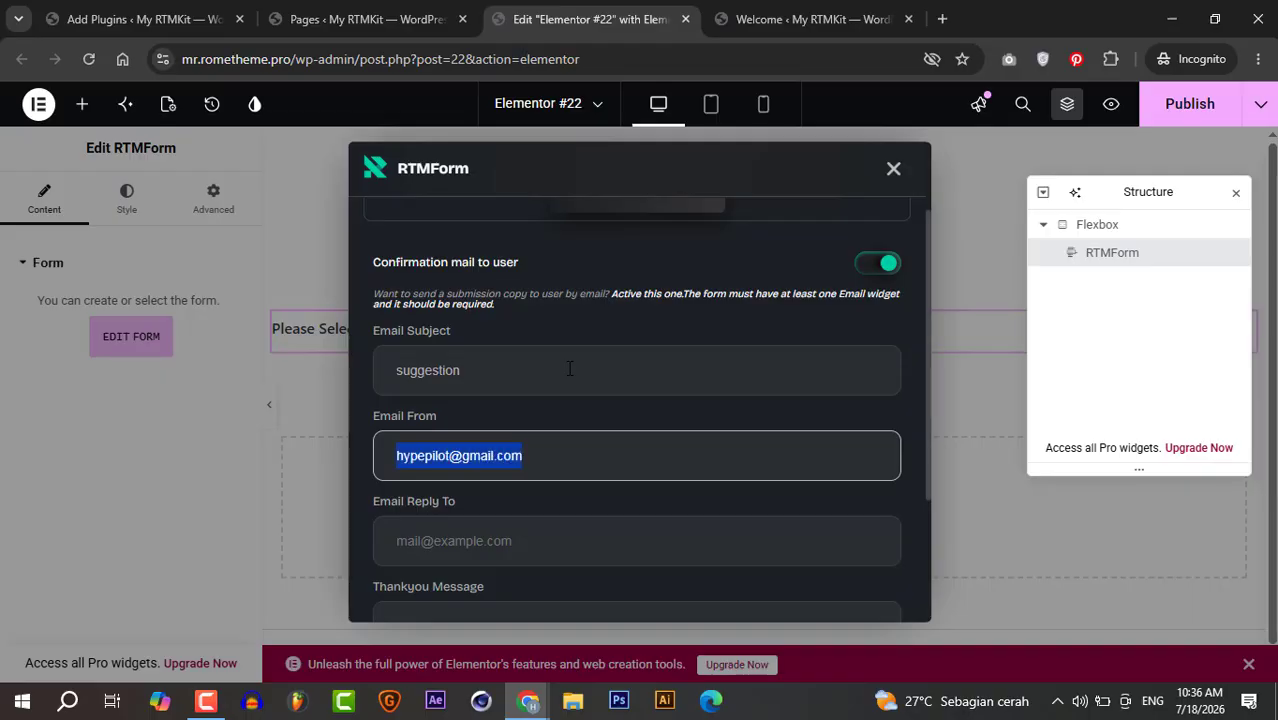
pyautogui.press('Tab')
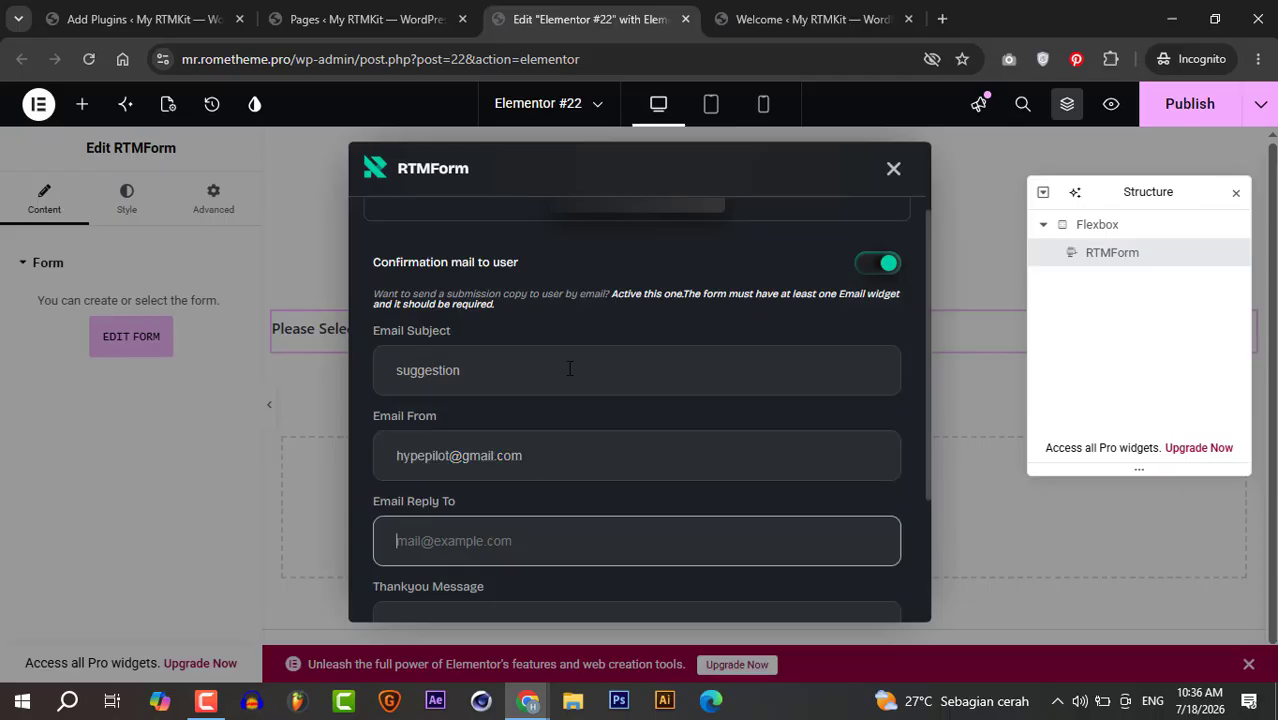
pyautogui.hotkey('ctrl', 'v')
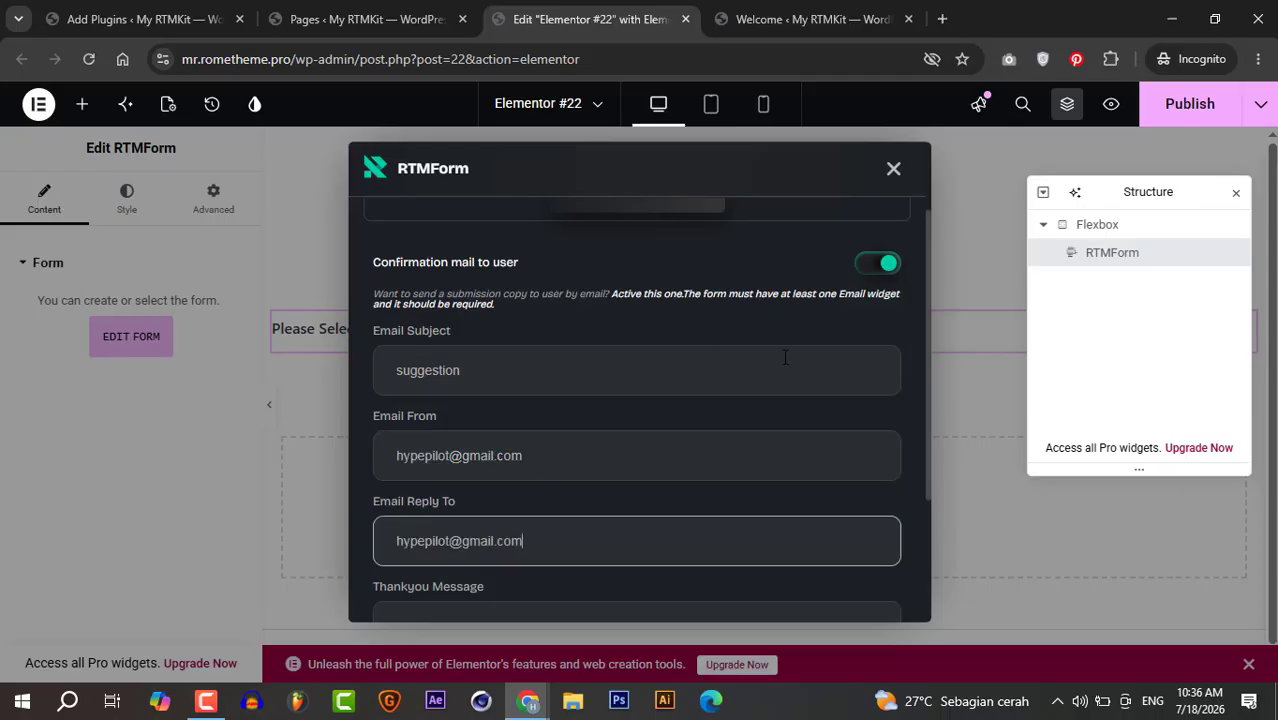
pyautogui.scroll(-2, 925, 307)
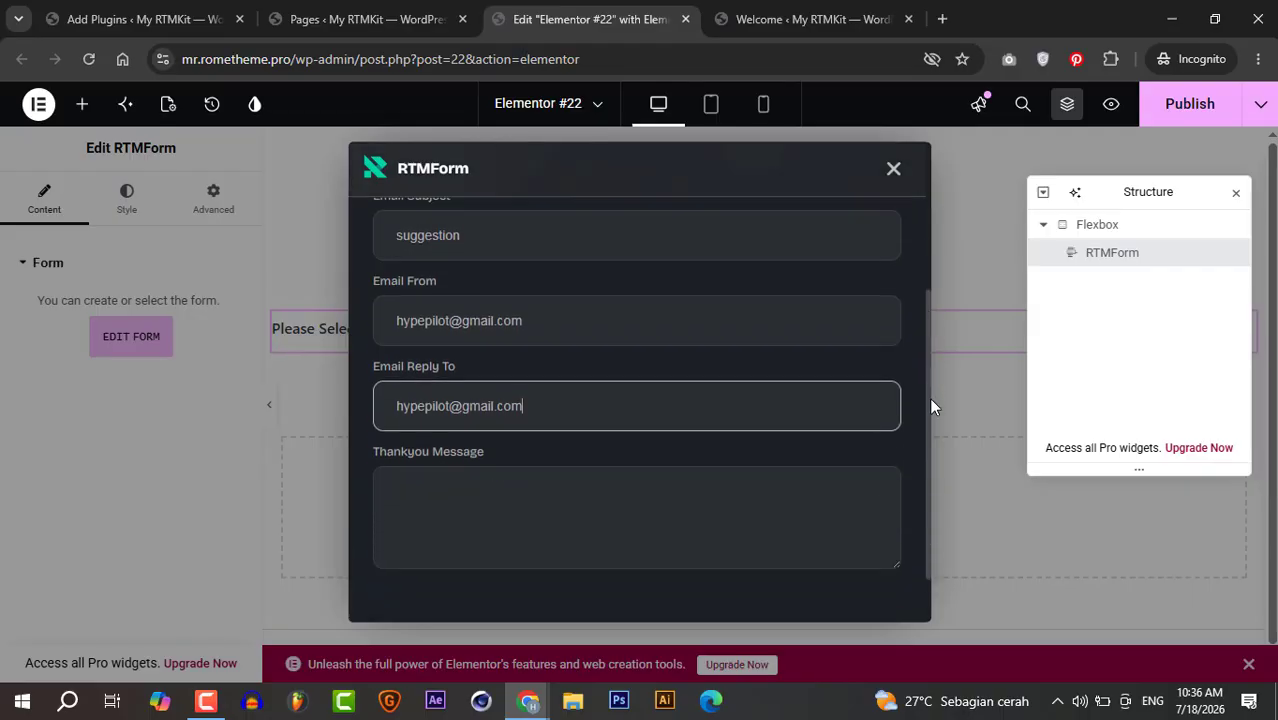
pyautogui.click(718, 461)
pyautogui.write('th')
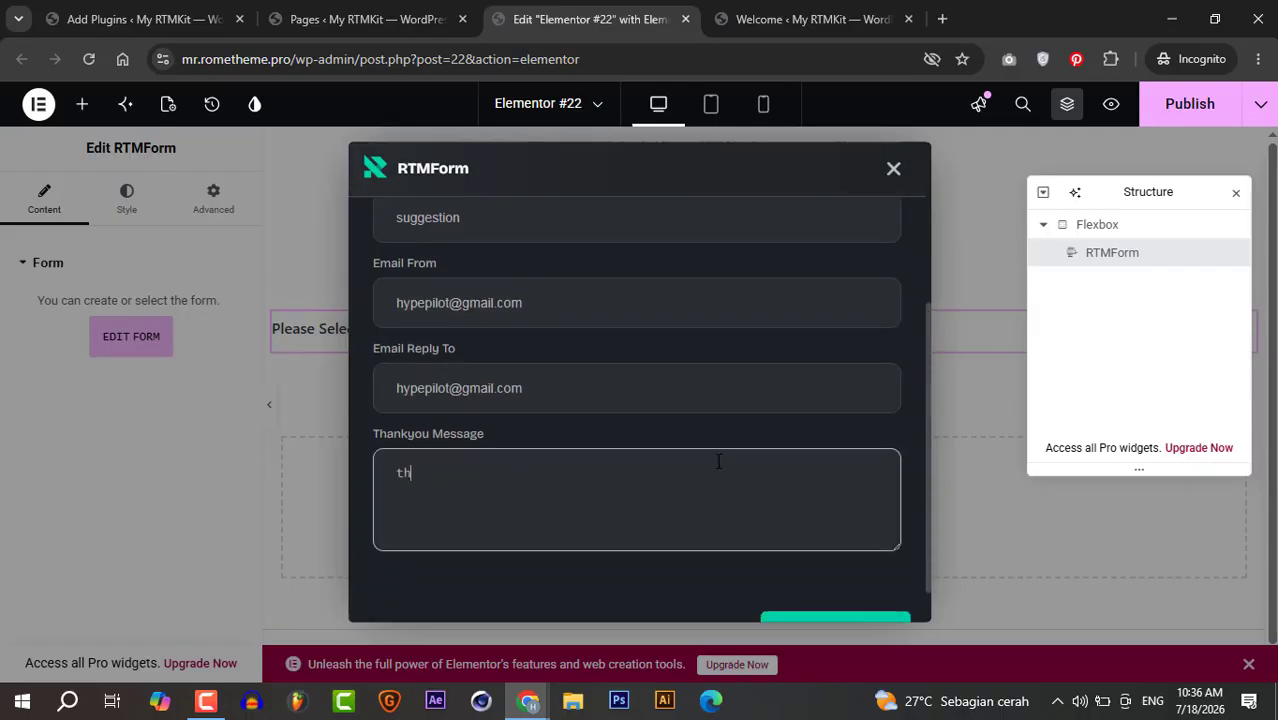
pyautogui.write('ank you')
pyautogui.moveTo(927, 416); pyautogui.dragTo(927, 253)
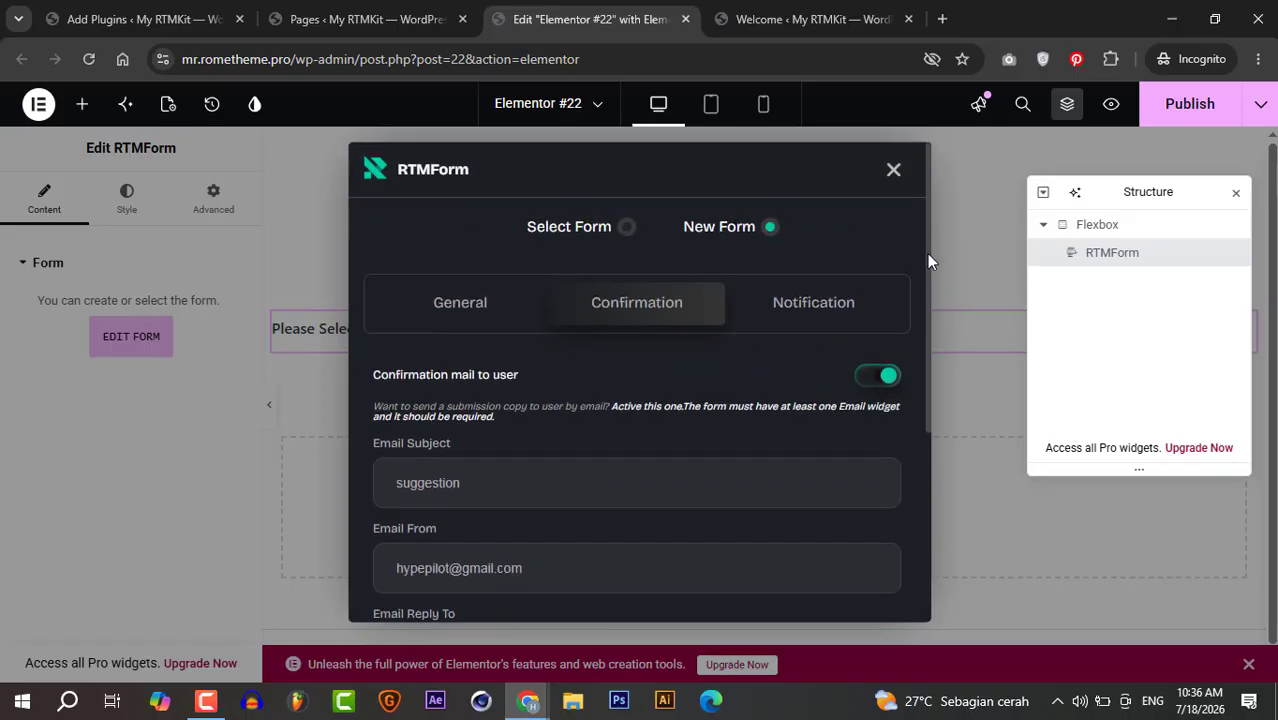
pyautogui.click(845, 302)
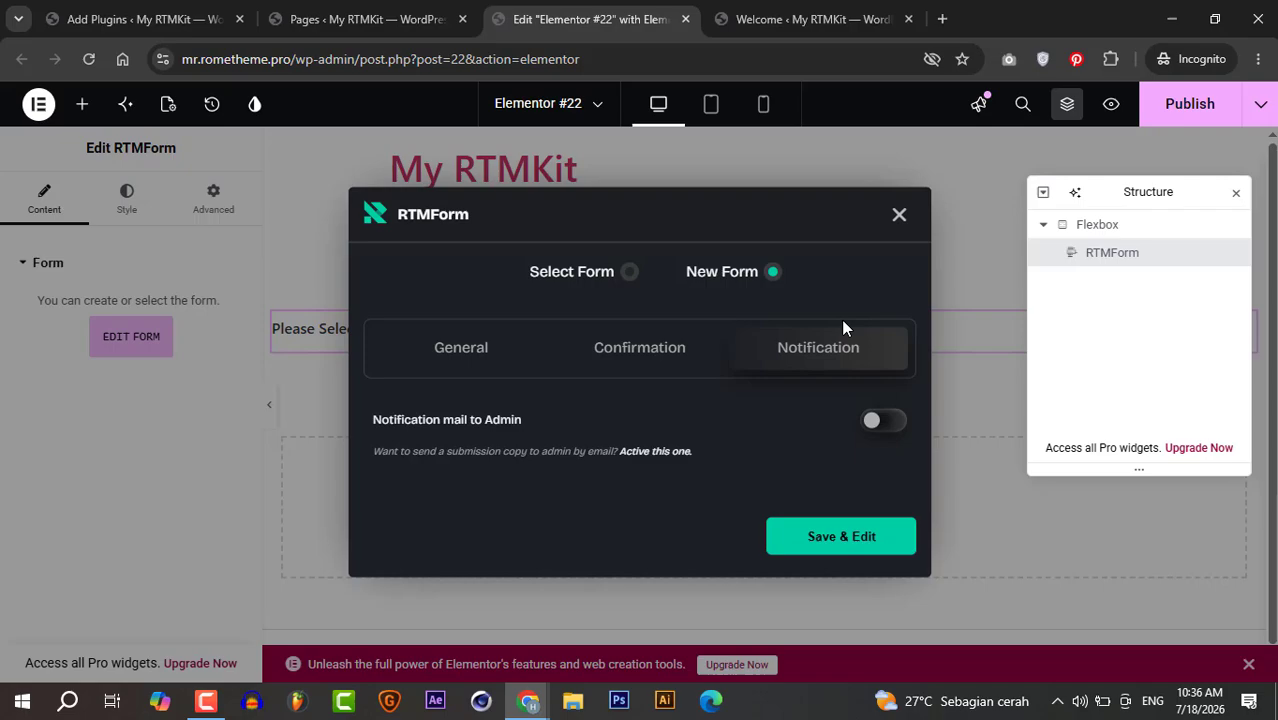
# - Enable admin notification mail: subject 'suggestion', pasted sender and recipient addresses, thank-you note; then Save & Edit
pyautogui.click(883, 422)
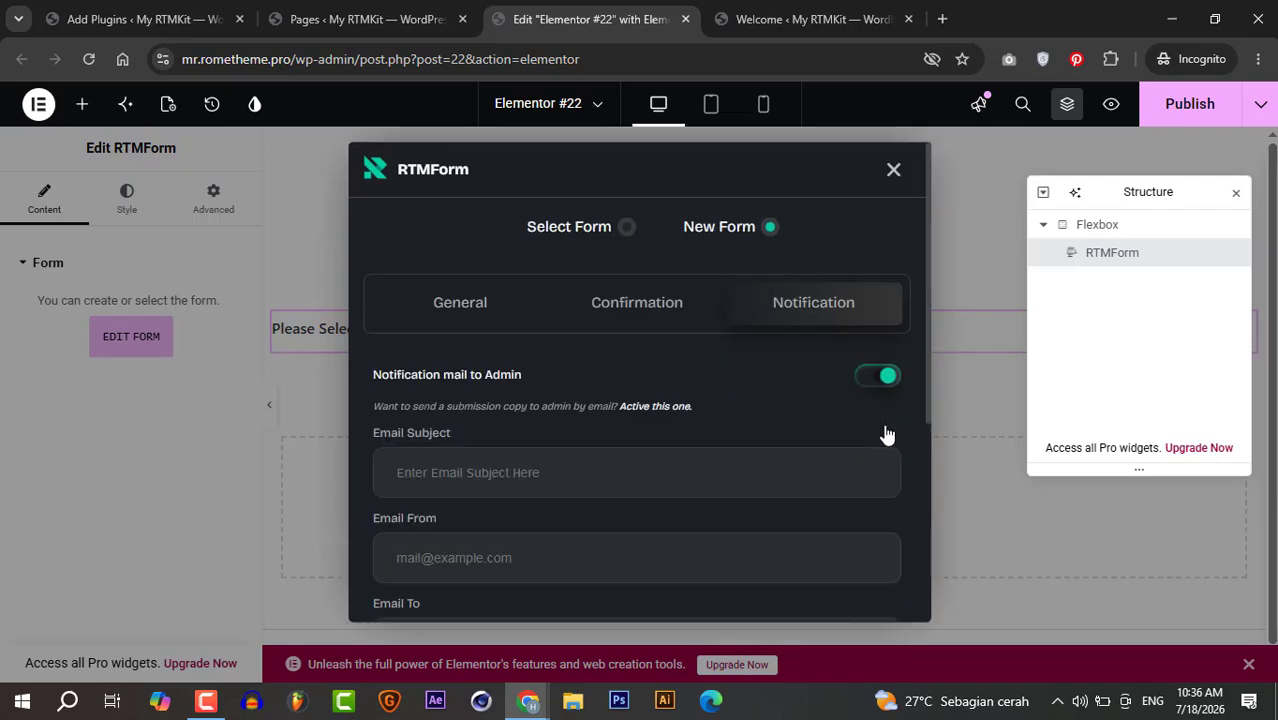
pyautogui.click(737, 472)
pyautogui.write('s')
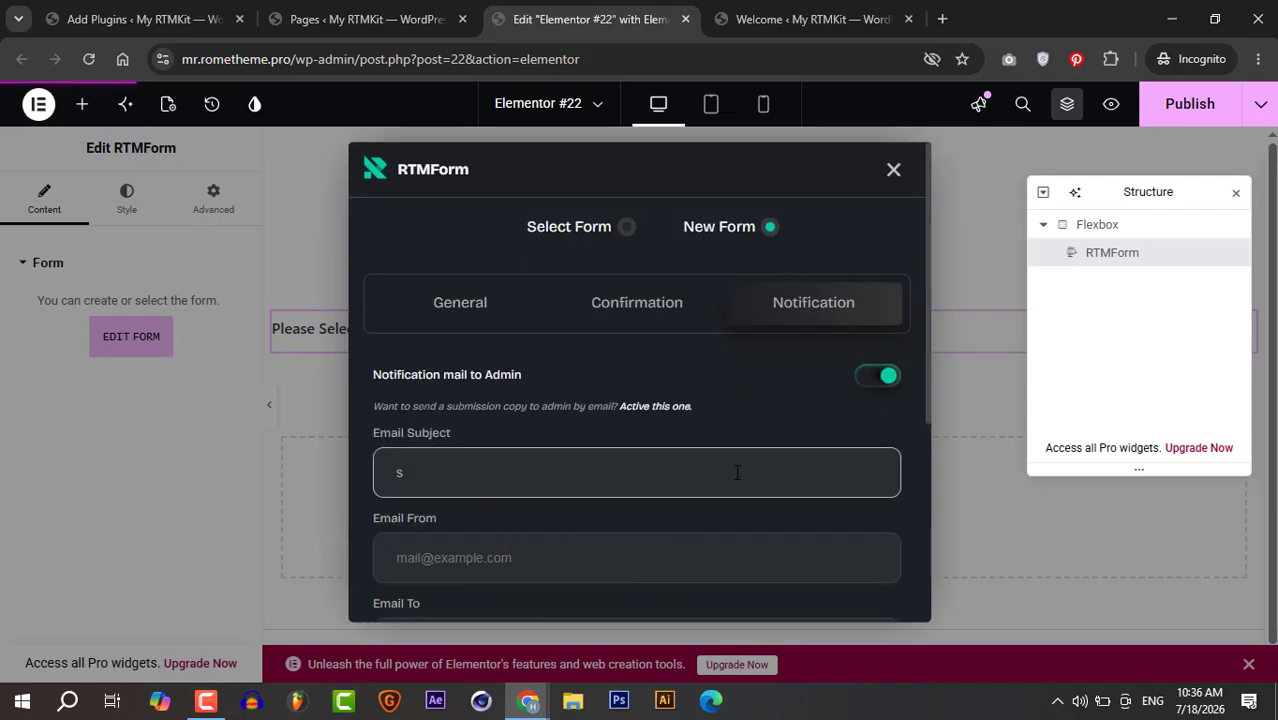
pyautogui.write('uggest')
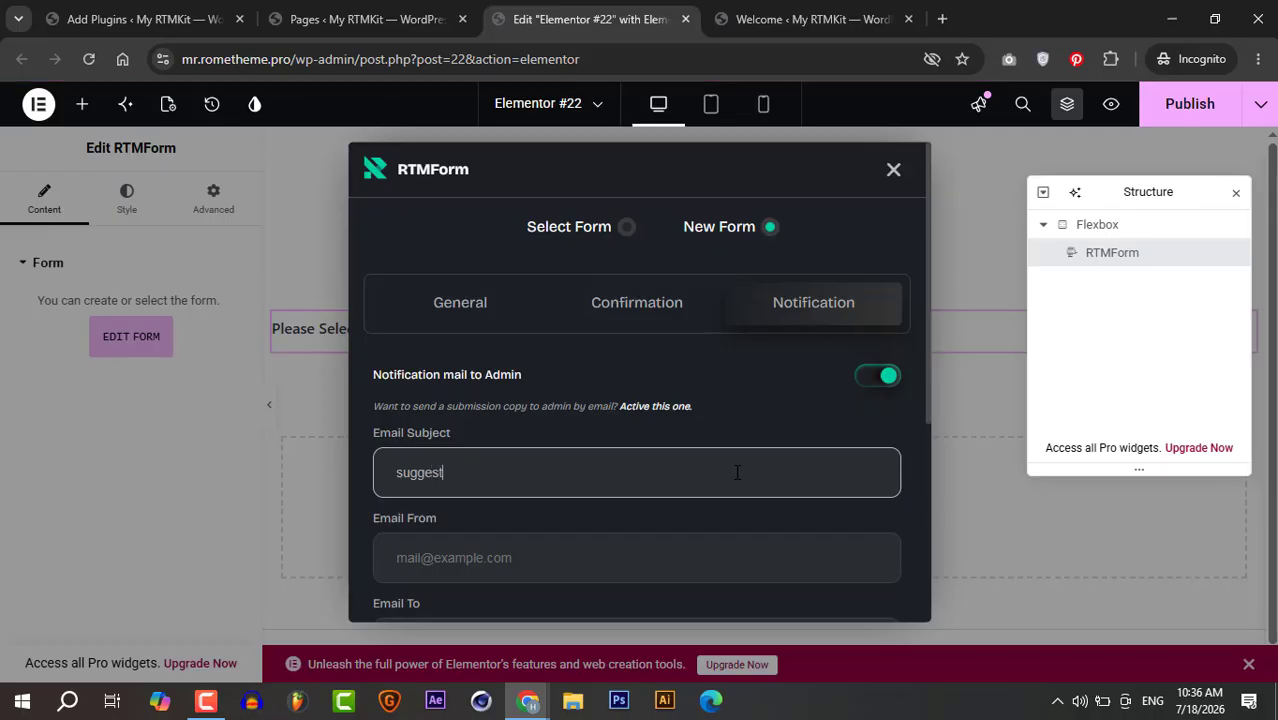
pyautogui.write('ion')
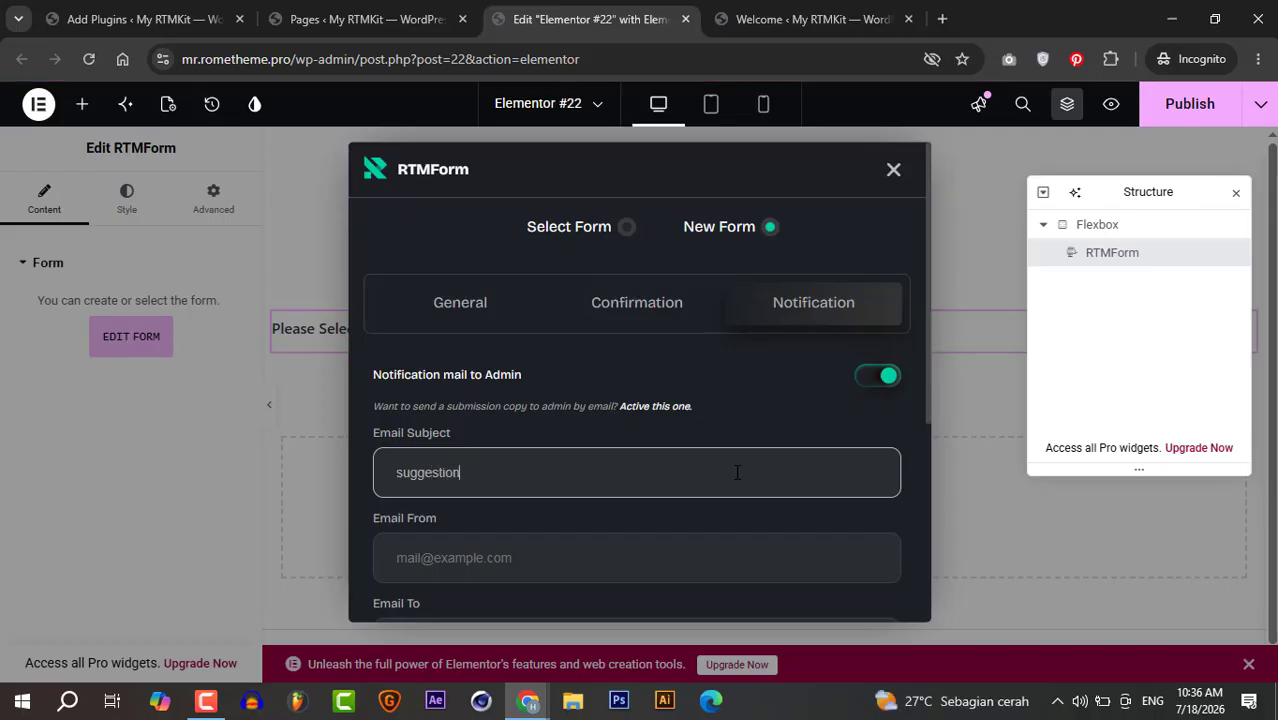
pyautogui.press('Tab')
pyautogui.hotkey('ctrl', 'v')
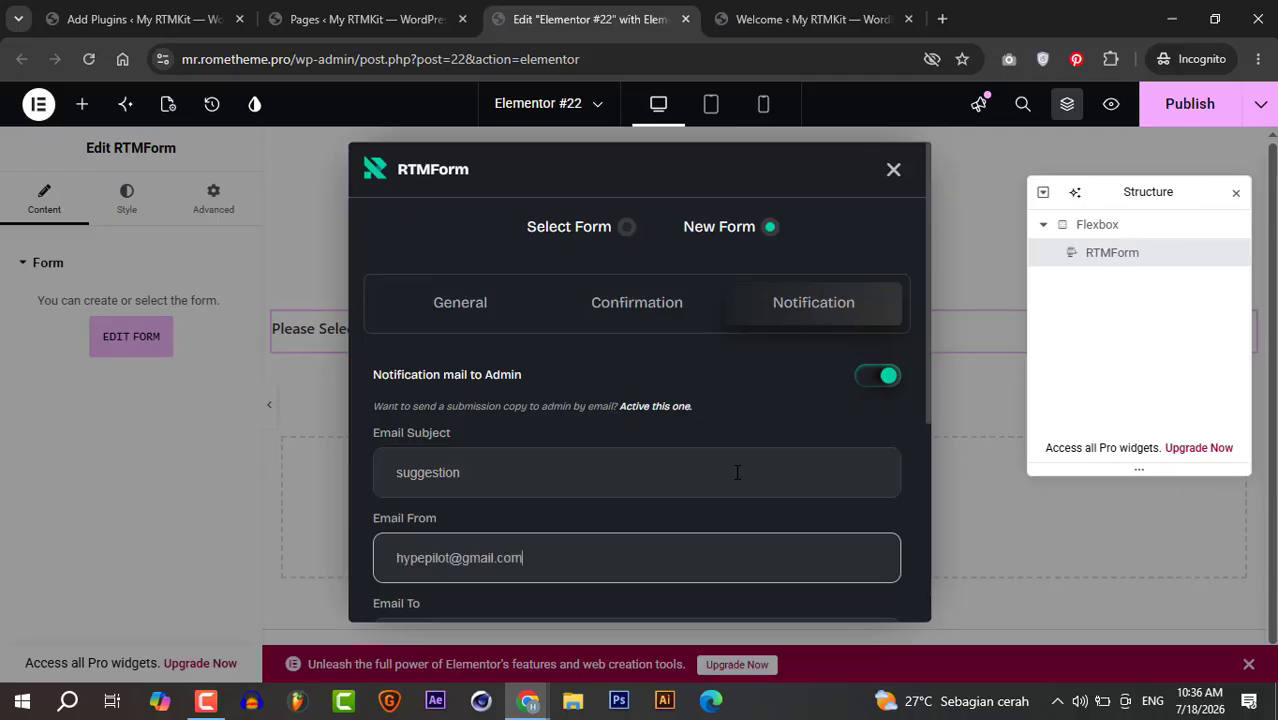
pyautogui.press('Tab')
pyautogui.hotkey('ctrl', 'v')
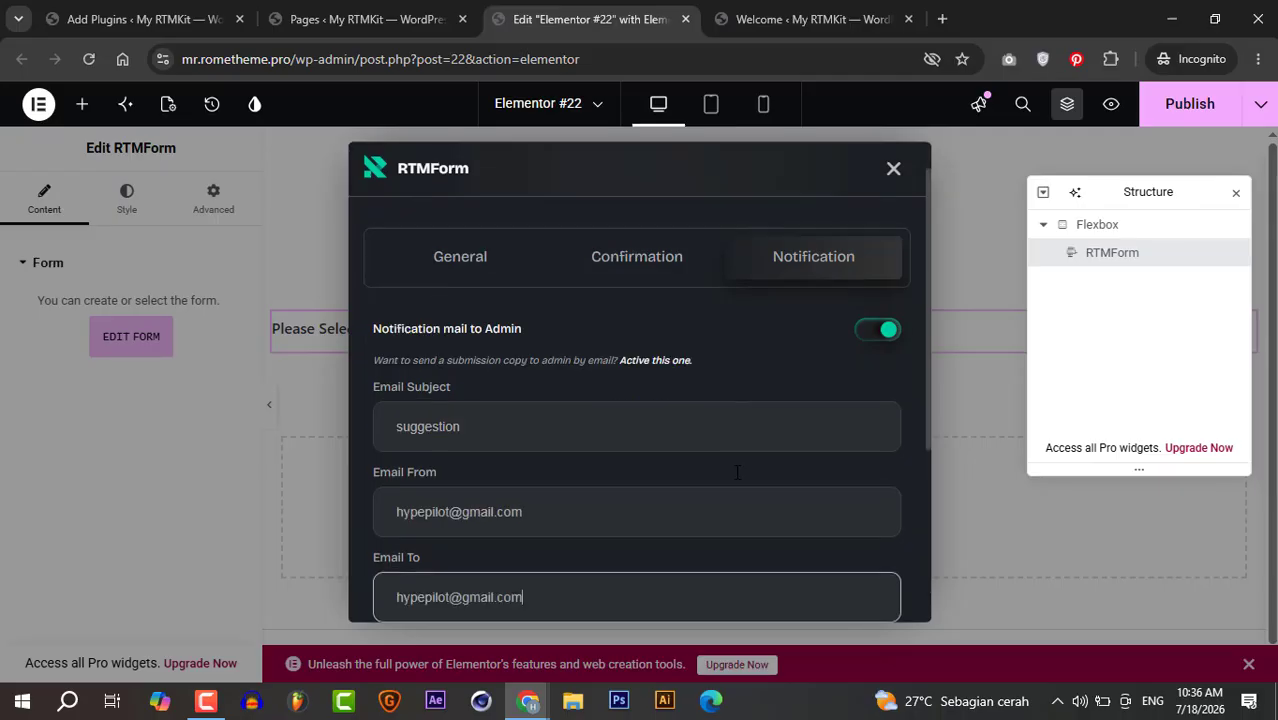
pyautogui.press('Tab')
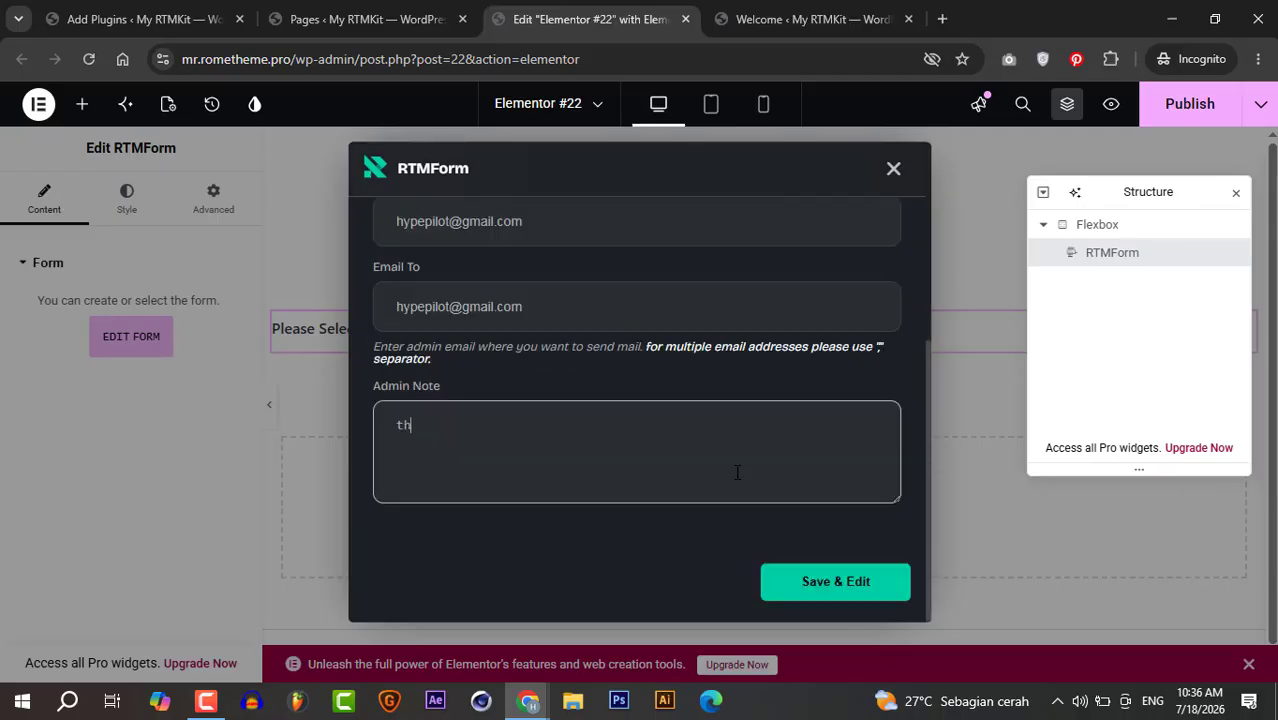
pyautogui.write('thank you')
pyautogui.click(849, 582)
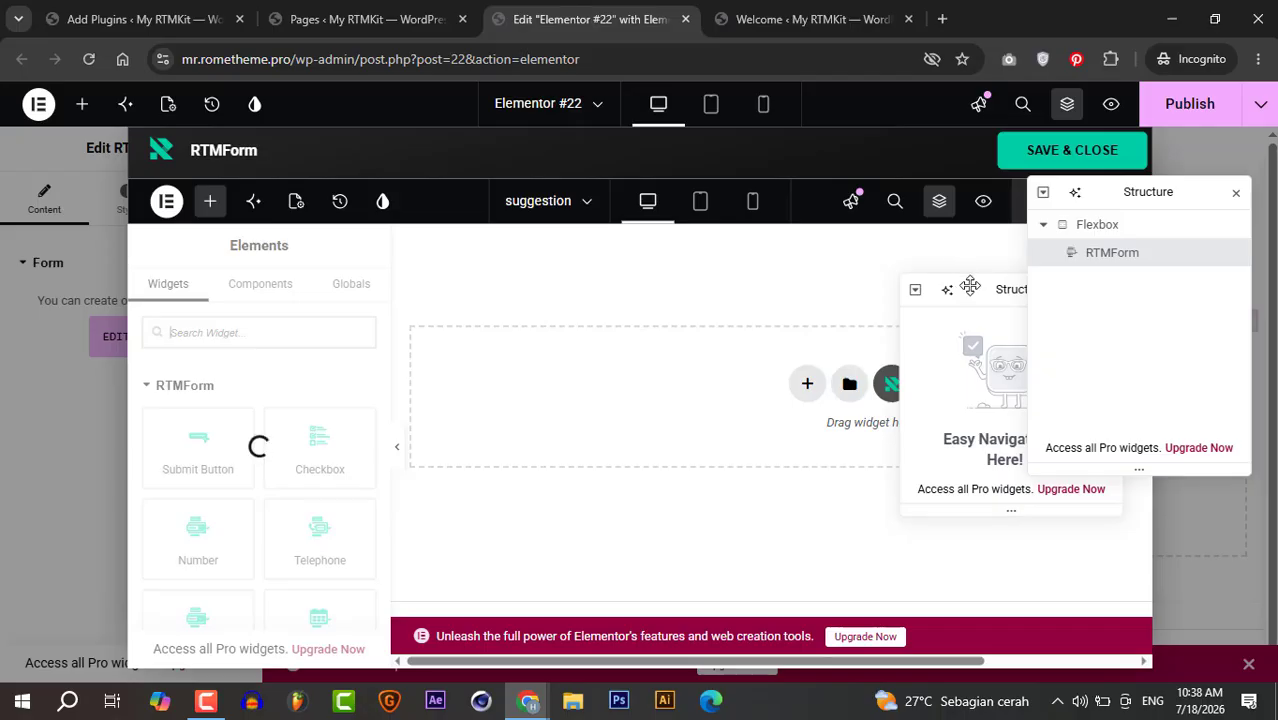
# - Move the Structure navigator aside and open the RTMForm template library on the empty form
pyautogui.moveTo(969, 285); pyautogui.dragTo(988, 292)
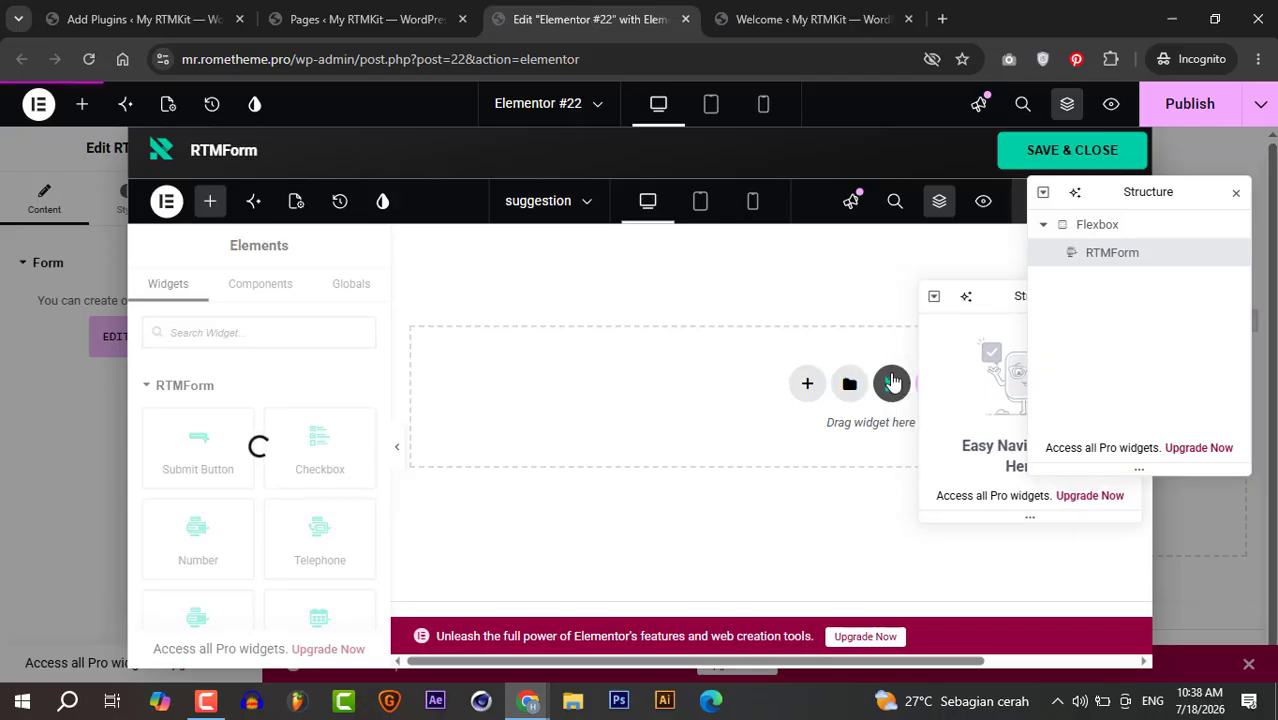
pyautogui.click(893, 386)
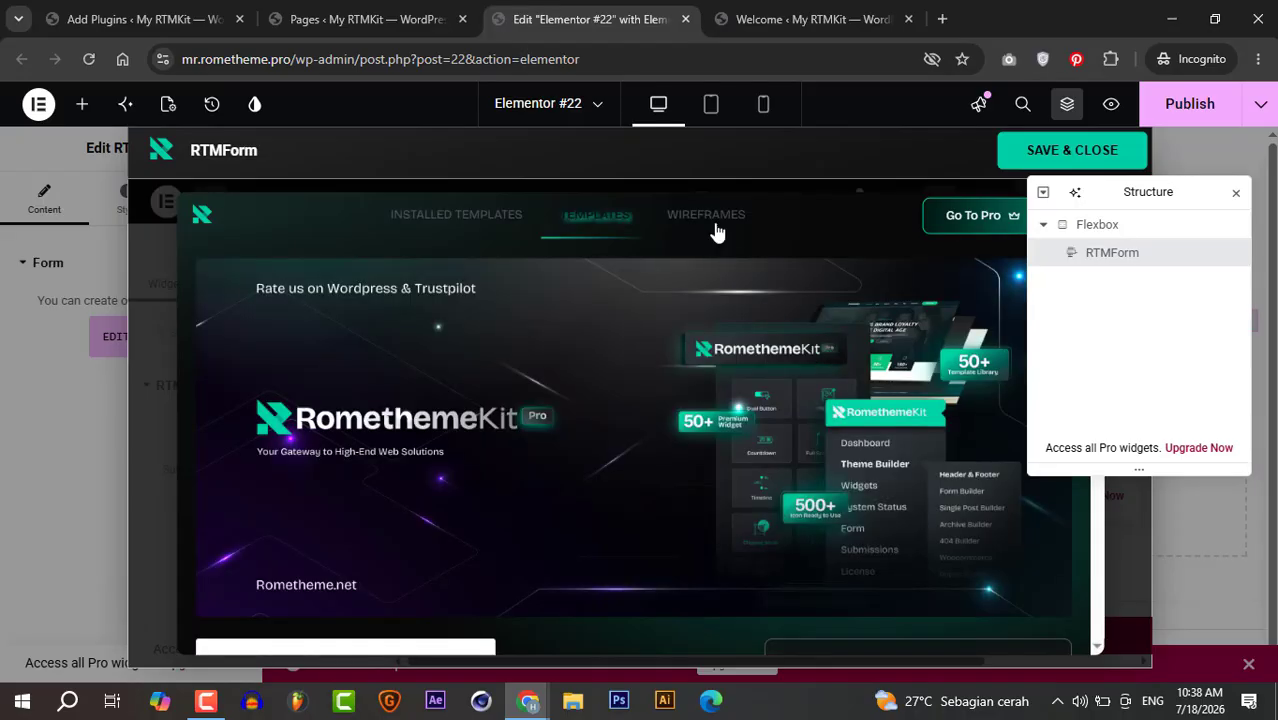
# - Import the Suggestion Form 01 wireframe from the FORMS wireframe templates
pyautogui.click(712, 222)
pyautogui.scroll(-3, 770, 393)
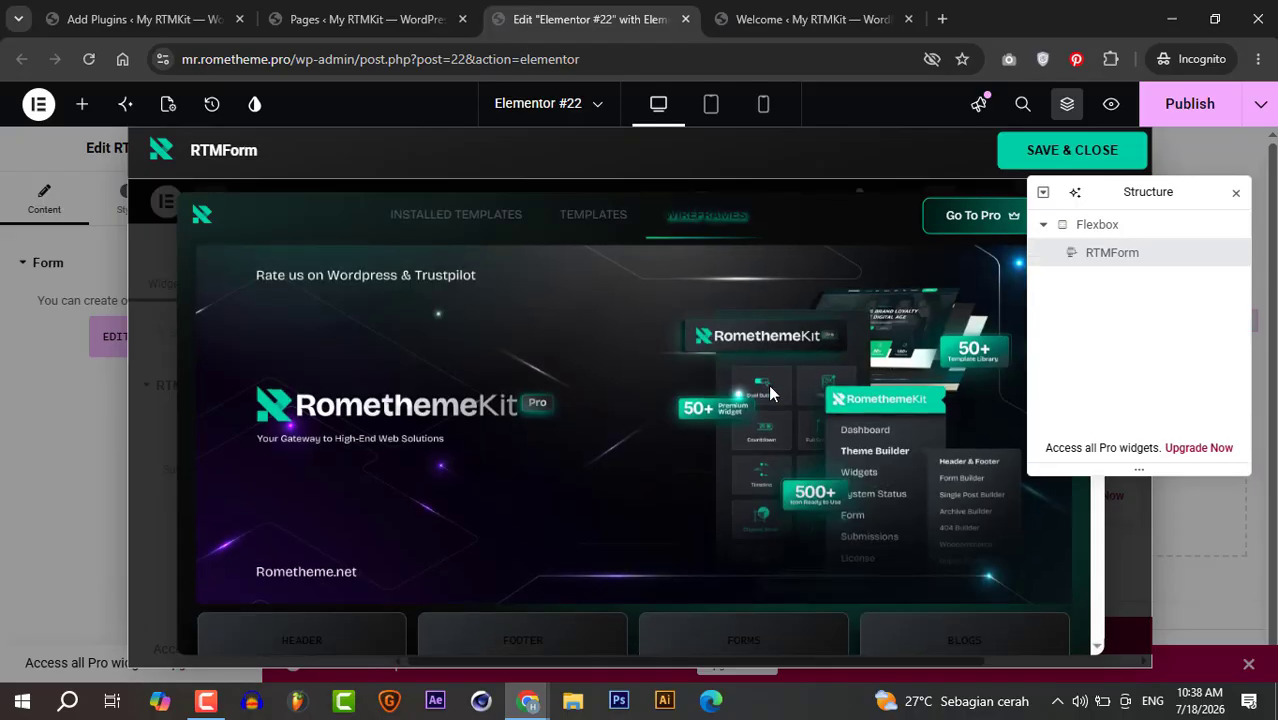
pyautogui.click(751, 414)
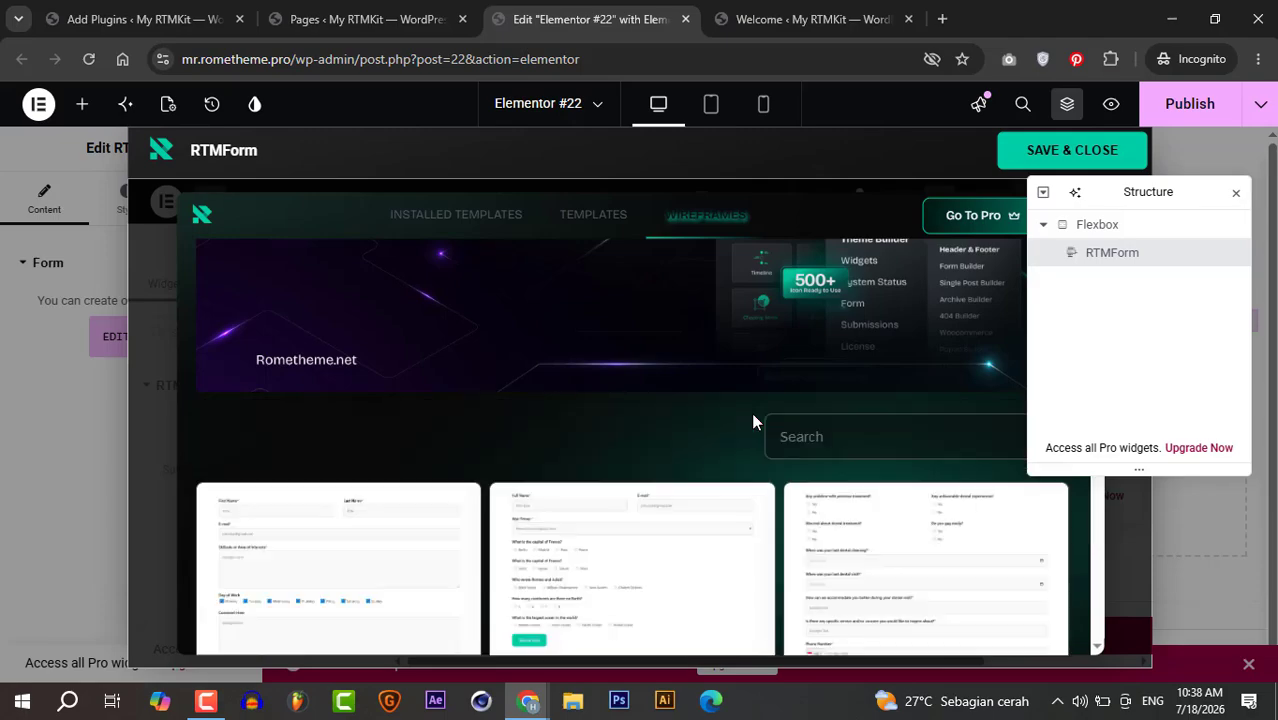
pyautogui.scroll(-1, 751, 418)
pyautogui.scroll(-5, 753, 421)
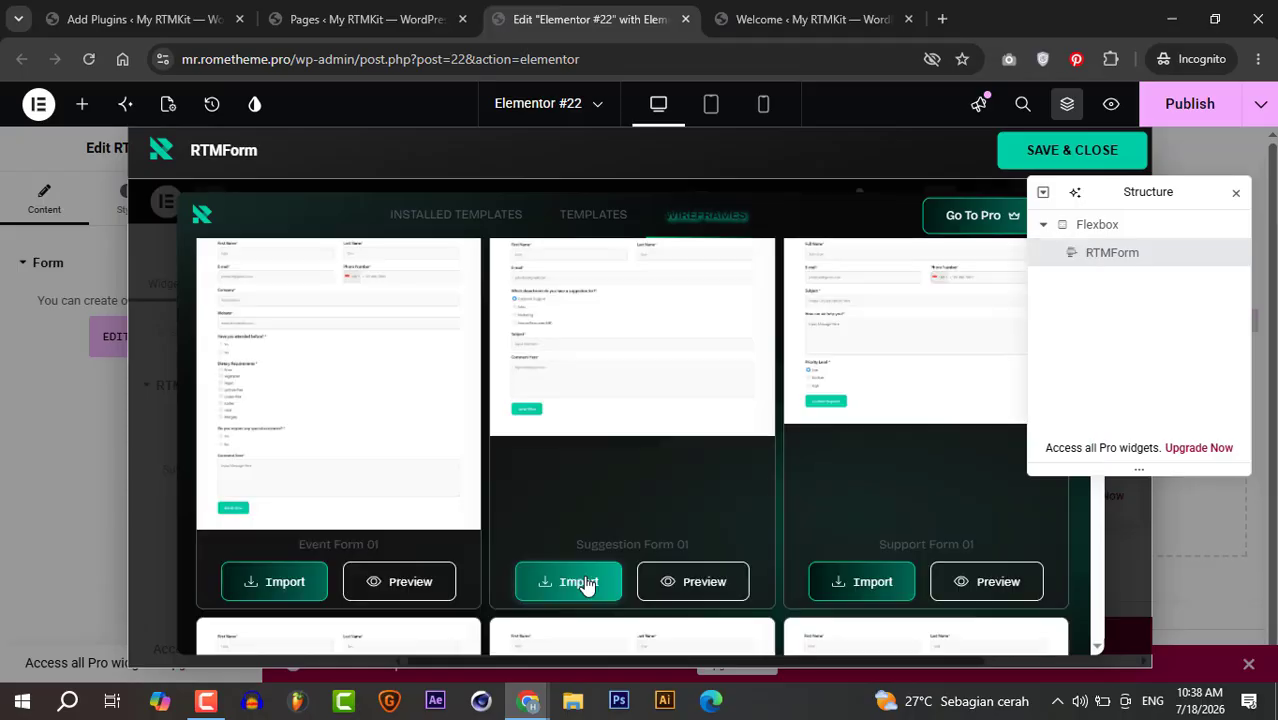
pyautogui.click(584, 583)
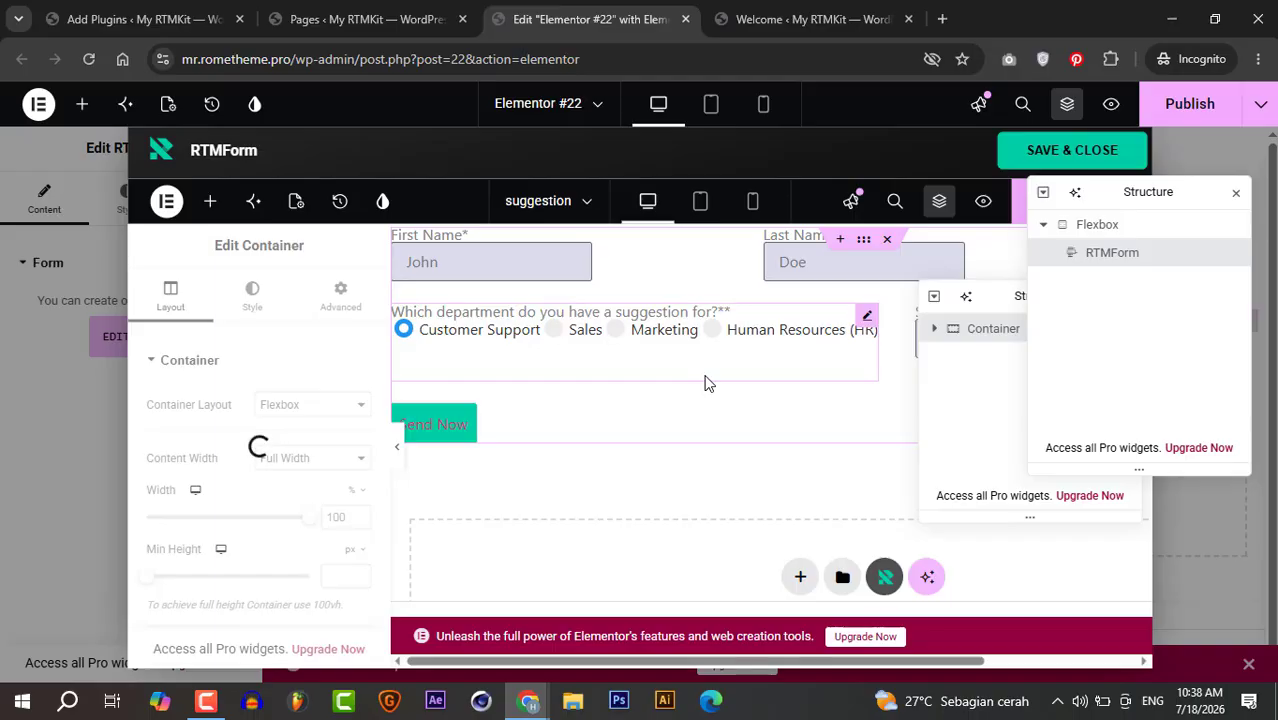
# - Check the imported department Radio and Subject fields, then save and close the form editor
pyautogui.click(866, 318)
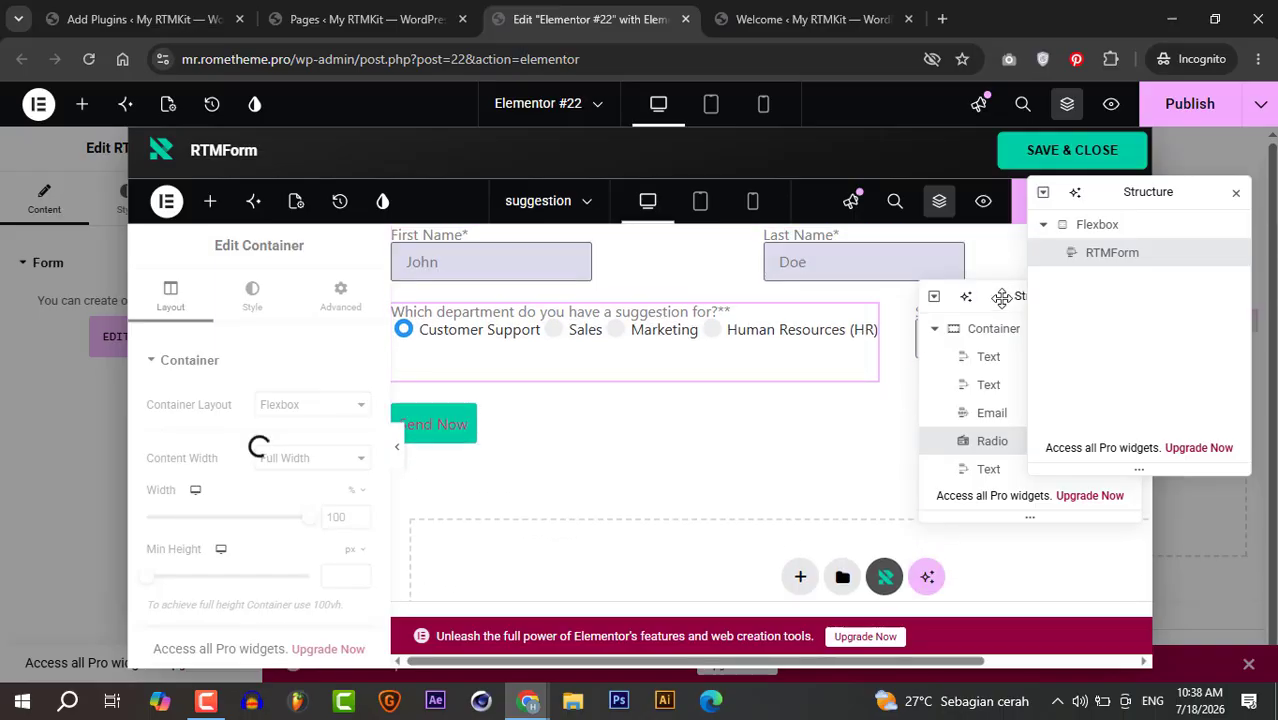
pyautogui.moveTo(999, 298); pyautogui.dragTo(984, 421)
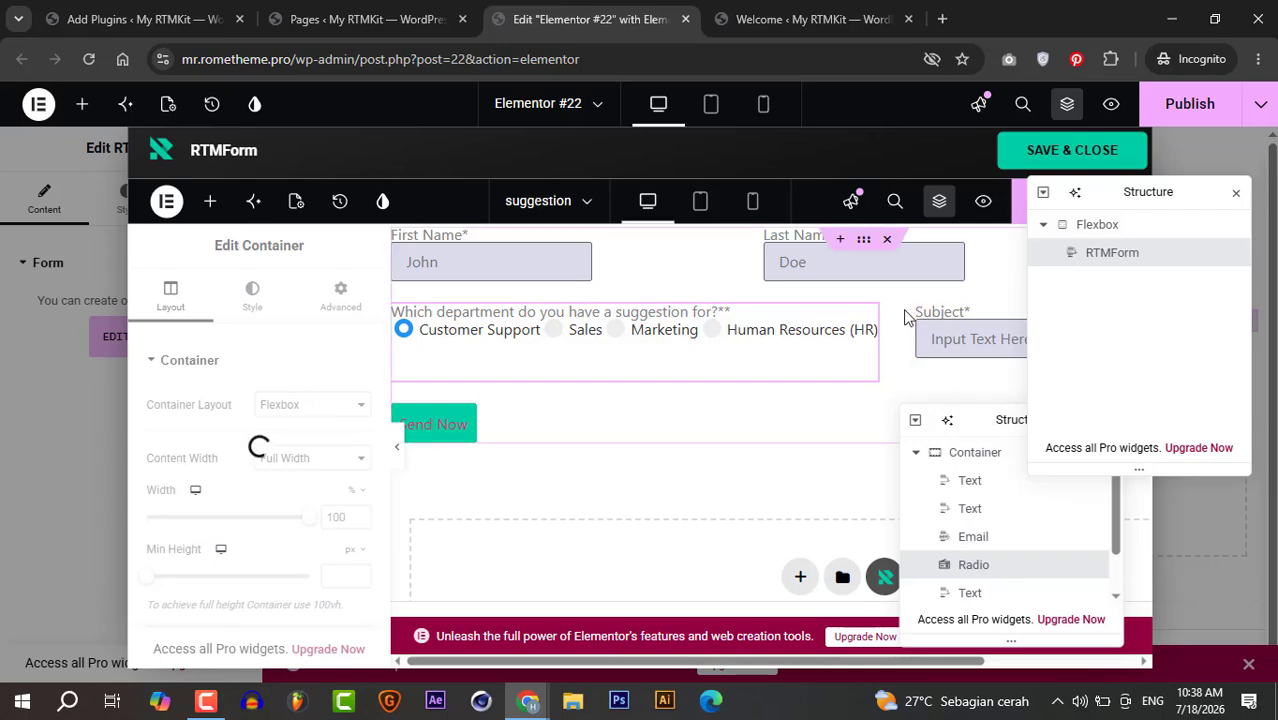
pyautogui.click(1036, 149)
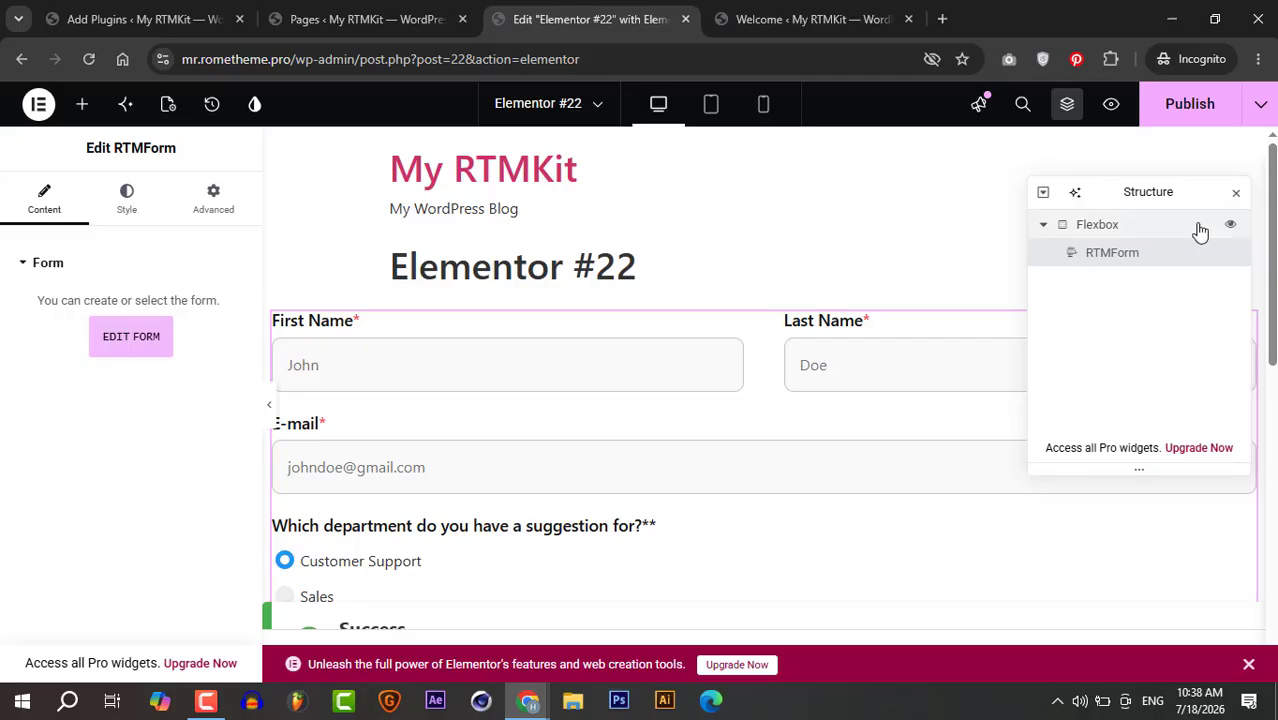
# - Inspect the embedded suggestion form on Elementor #22 down to the Send Now button
pyautogui.moveTo(1272, 228)
pyautogui.mouseDown()
pyautogui.moveTo(1276, 470)
pyautogui.moveTo(1268, 229)
pyautogui.mouseUp()
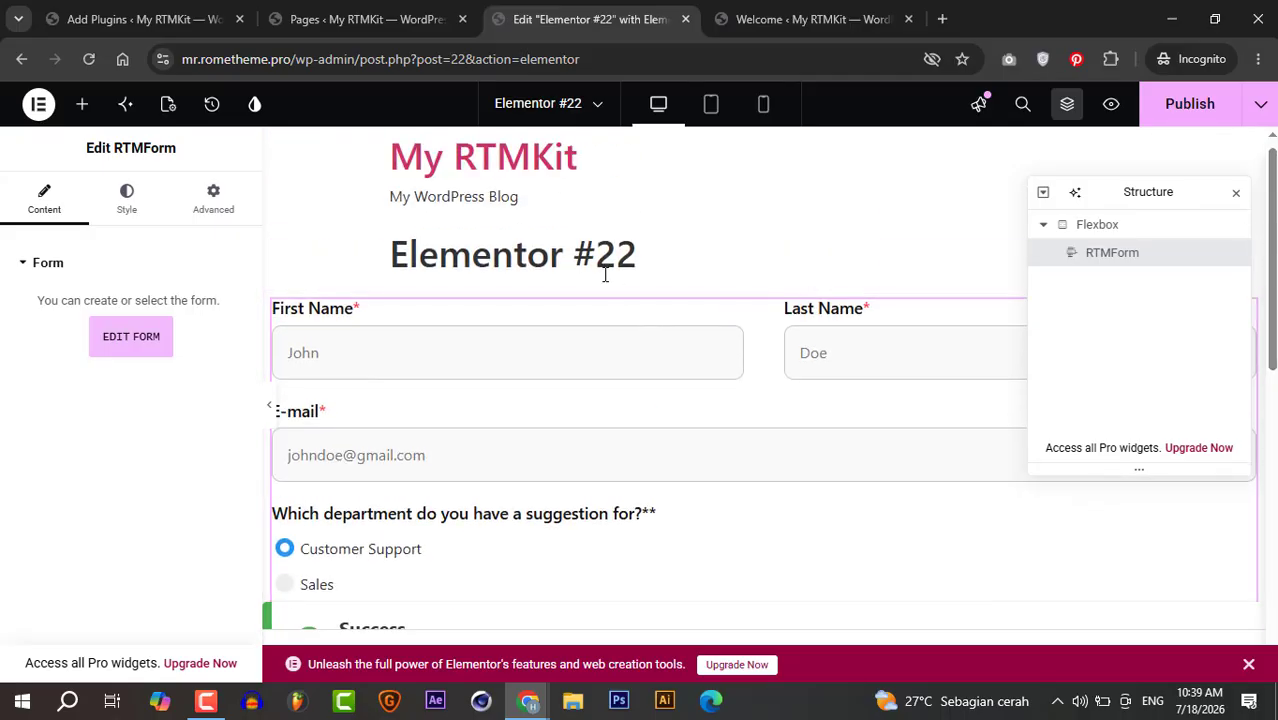
# - Show RTMKit Theme Builder's Form list with the active 'suggestion' form, shortcode [rform form_id=96]
pyautogui.click(776, 20)
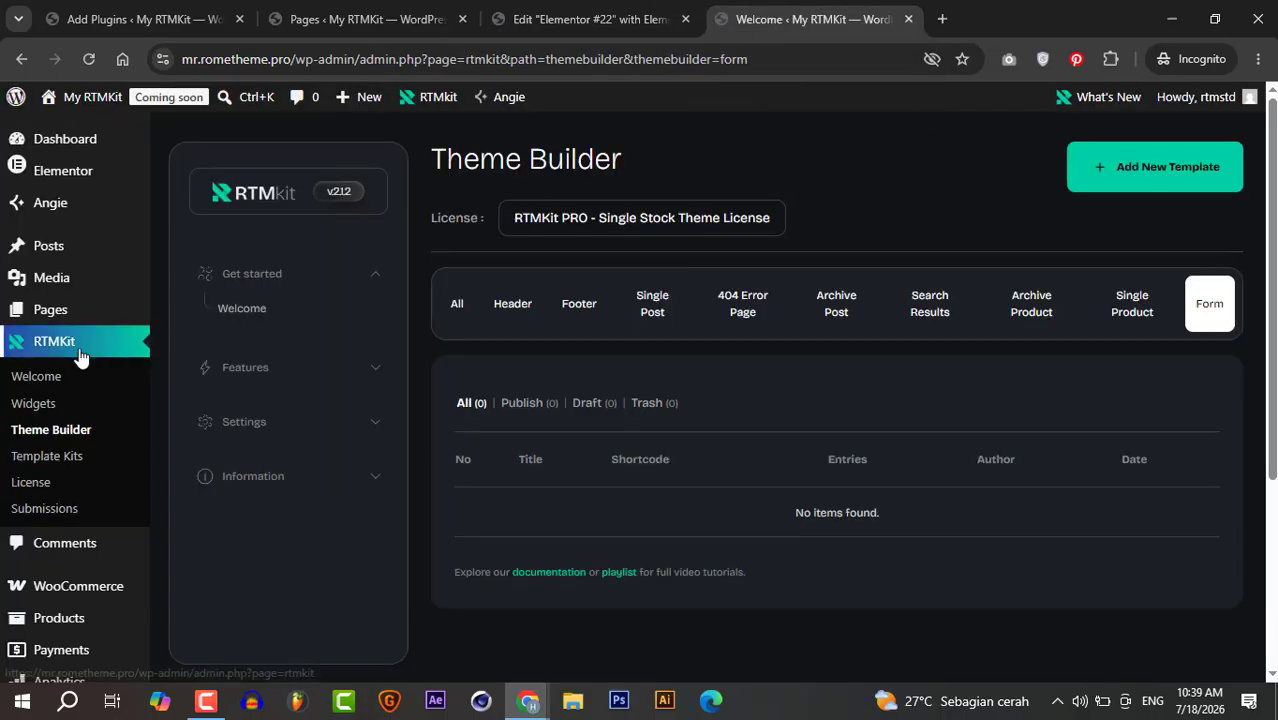
pyautogui.click(74, 430)
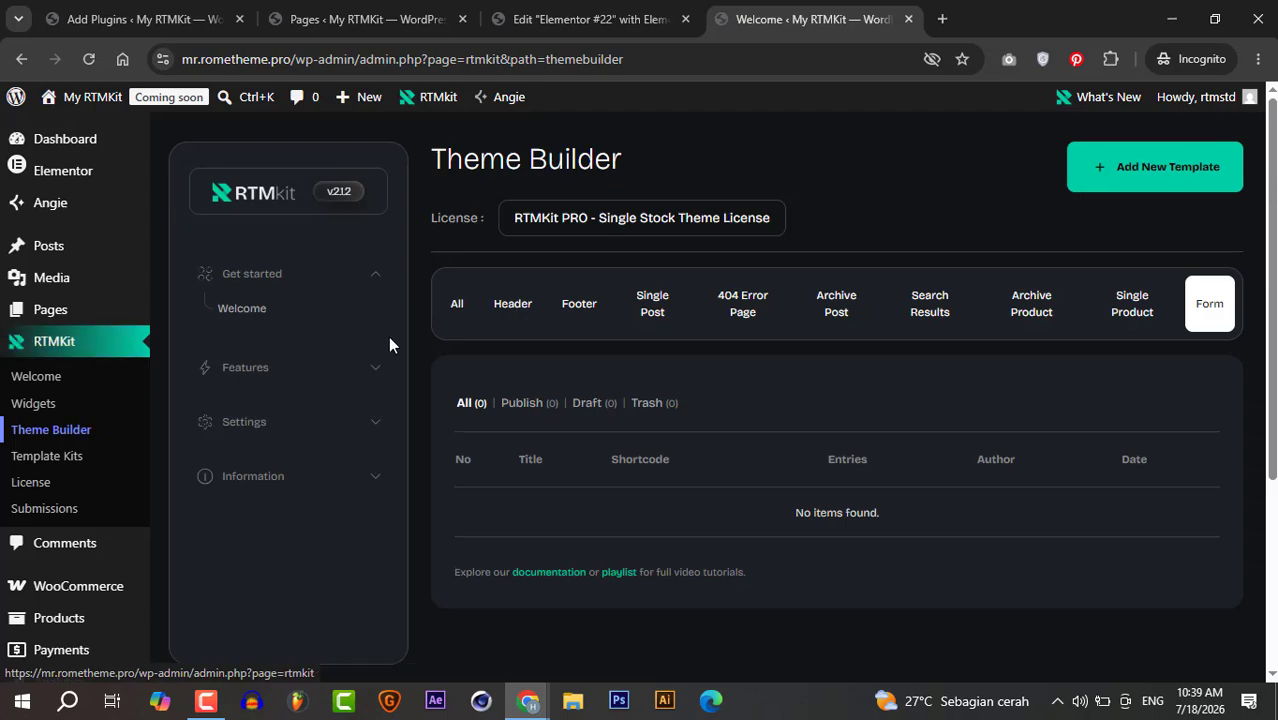
pyautogui.click(1209, 304)
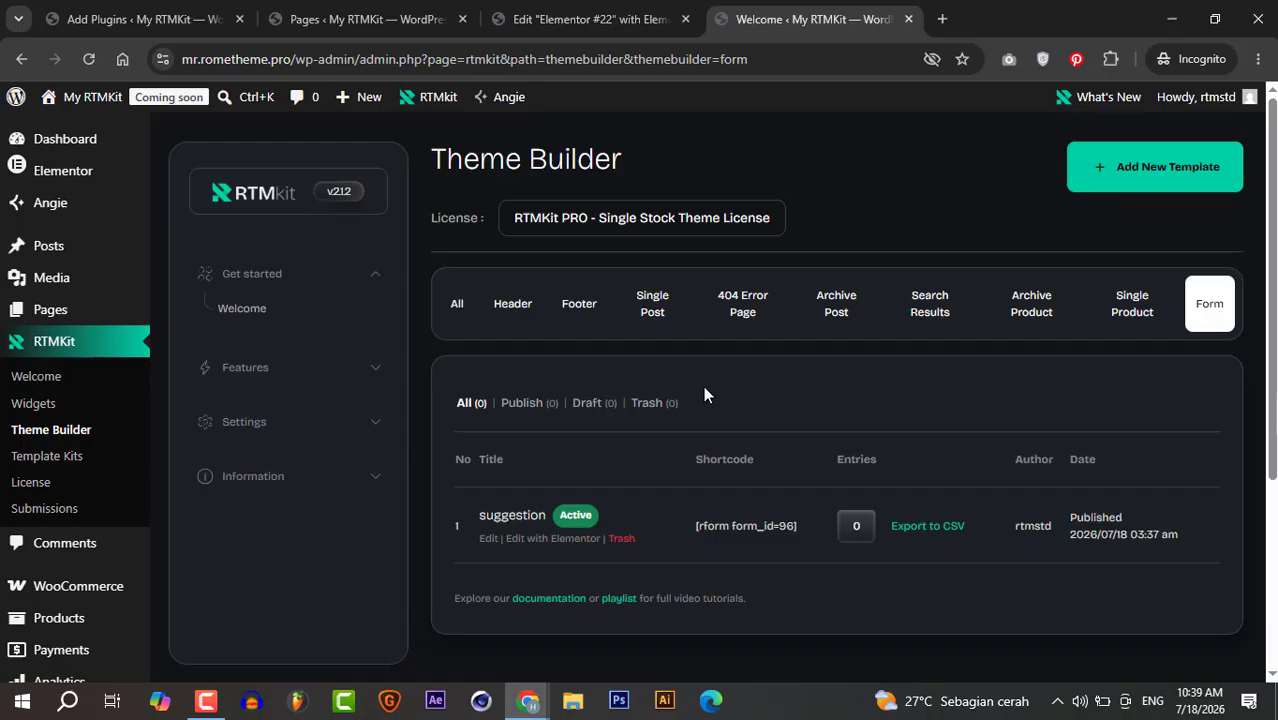
# - Back in the Elementor editor, open the suggestion form's content from the RTMForm widget for editing
pyautogui.click(604, 30)
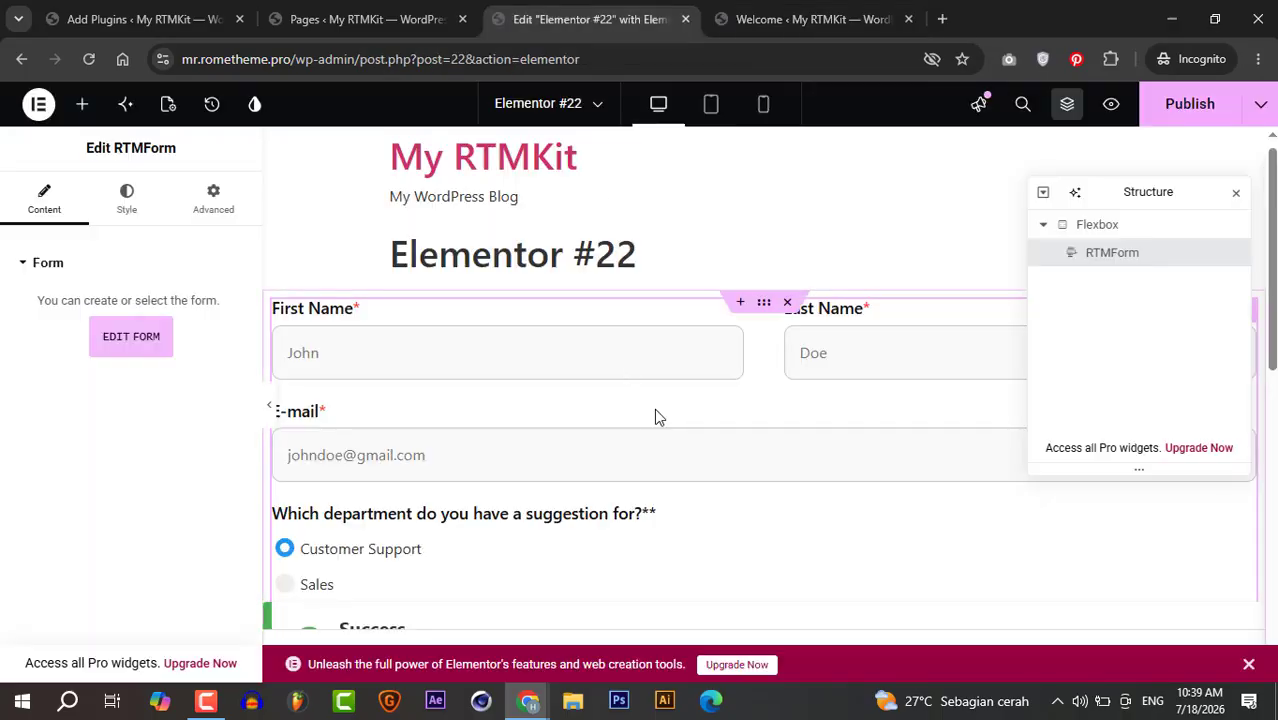
pyautogui.click(143, 337)
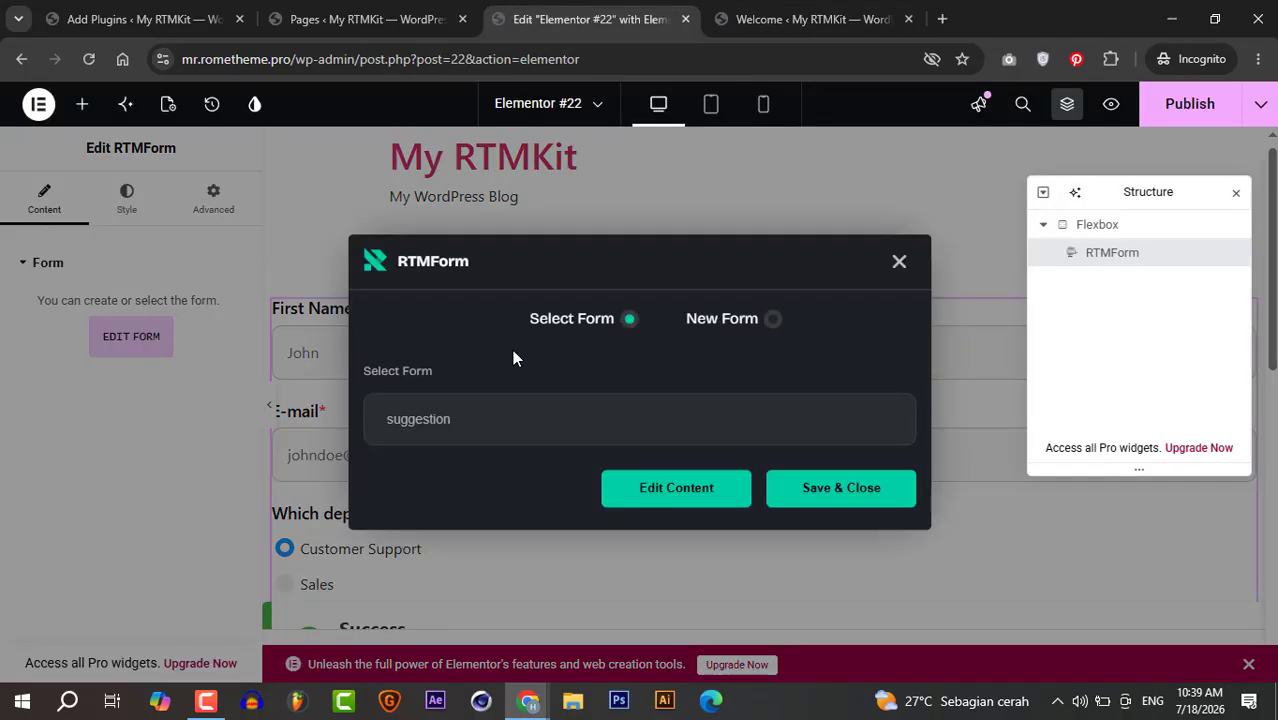
pyautogui.click(695, 493)
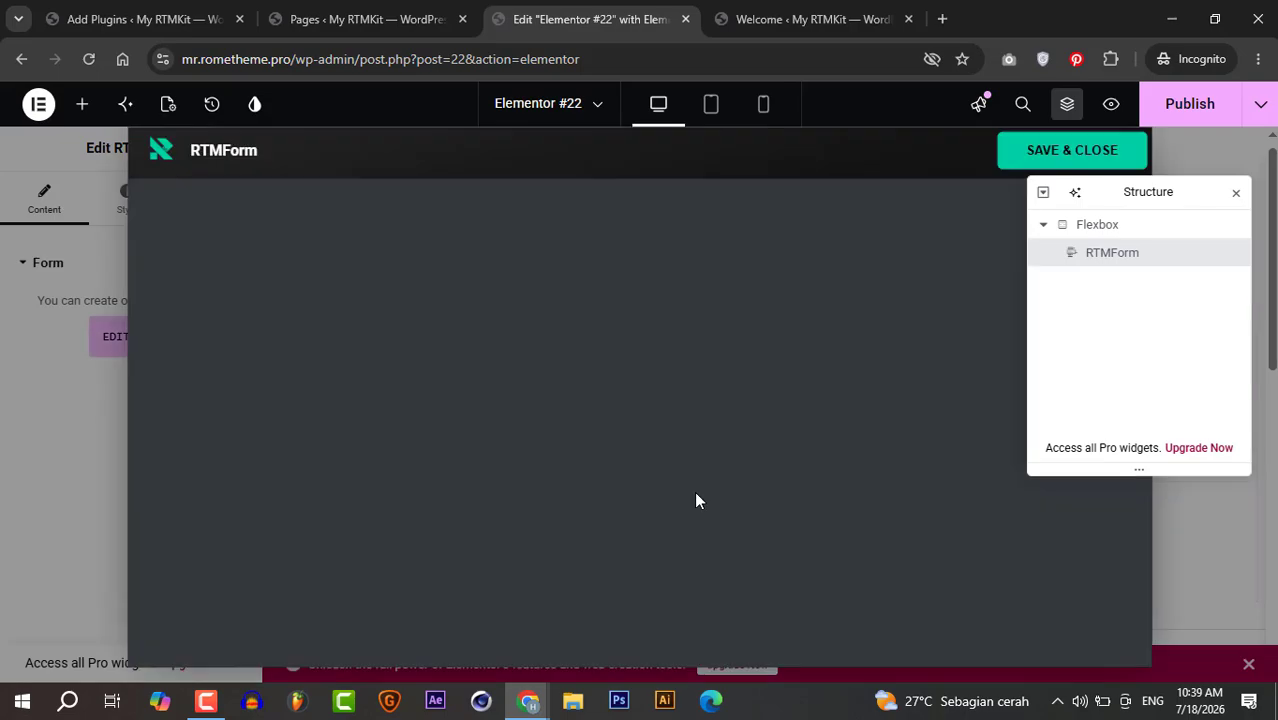